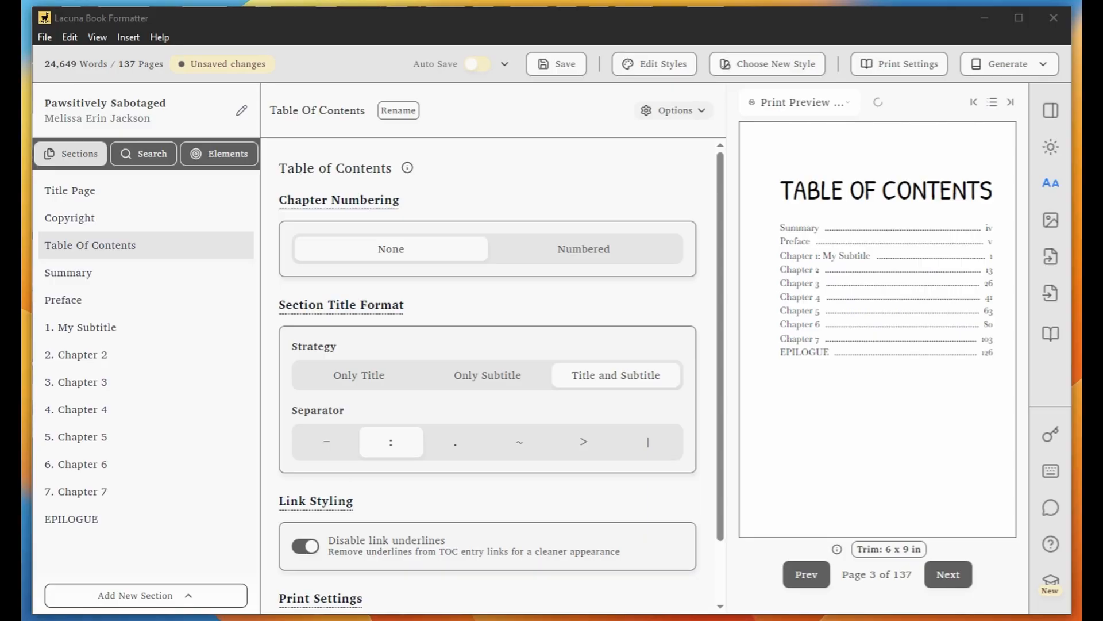
- Review the device type options available for the Table of Contents section
click(177, 251)
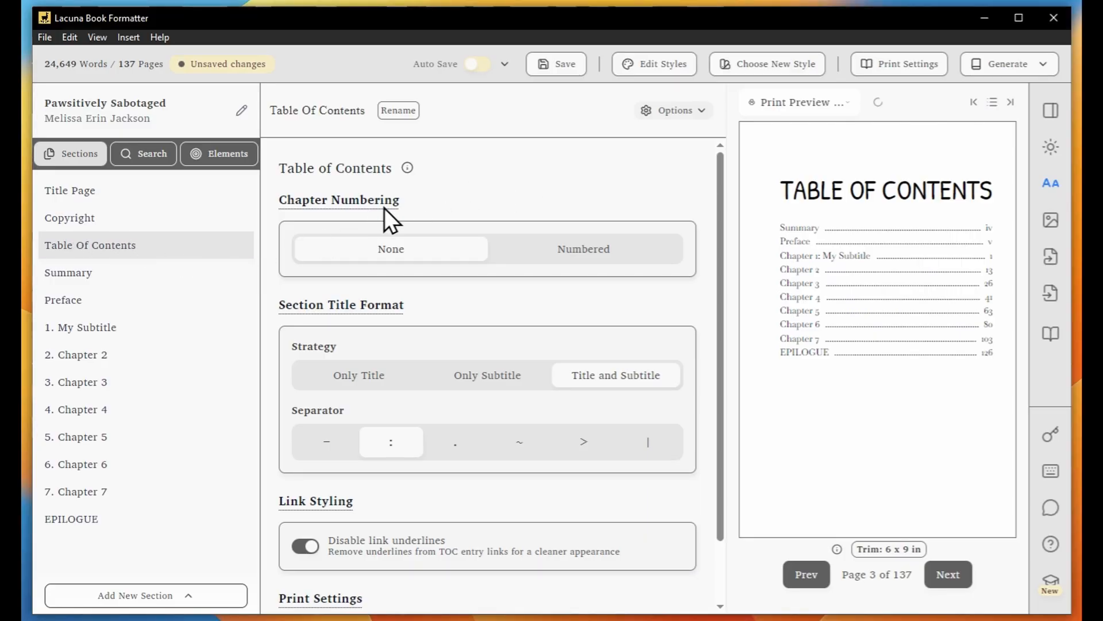
right_click(155, 248)
mouse_move(245, 373)
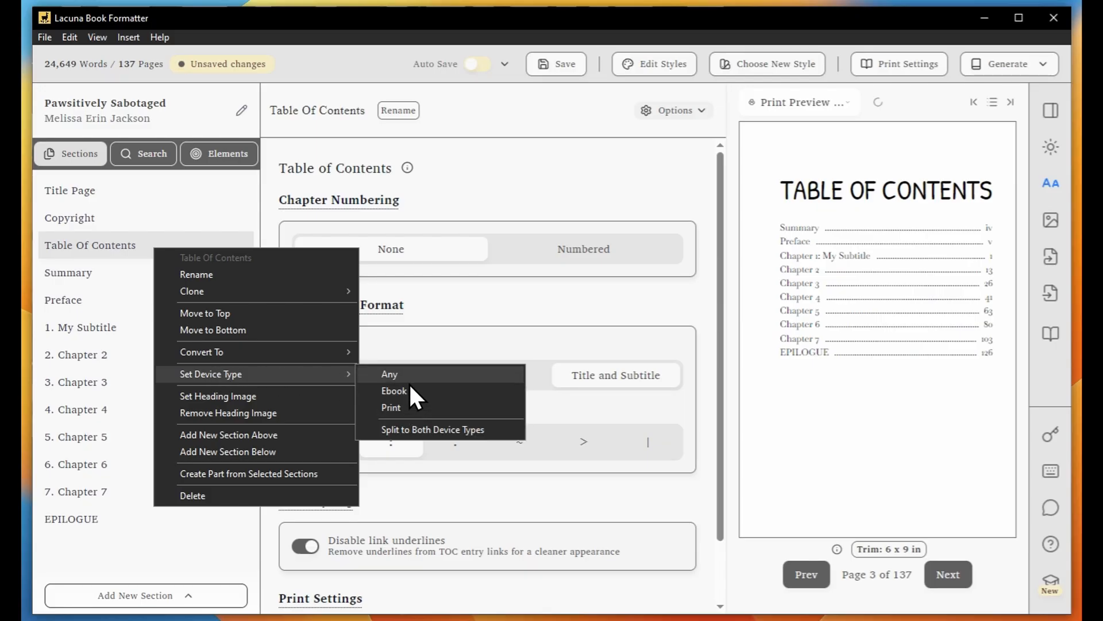
click(456, 199)
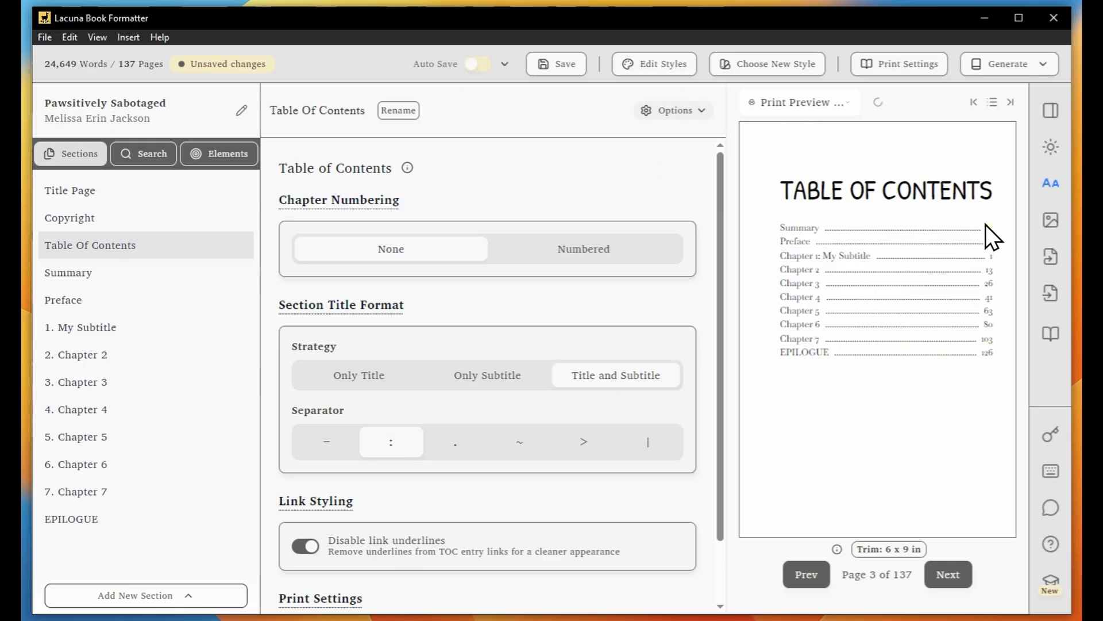
- Disable the leader dots in the table of contents and re-enable them to compare the print preview
scroll(516, 315, down, 1)
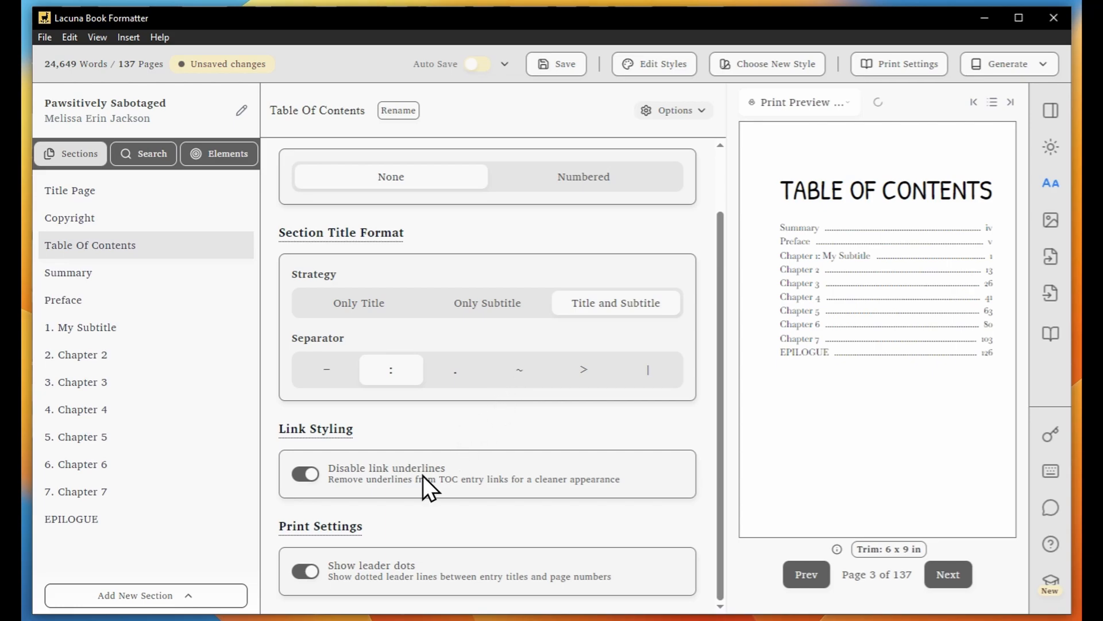
click(305, 580)
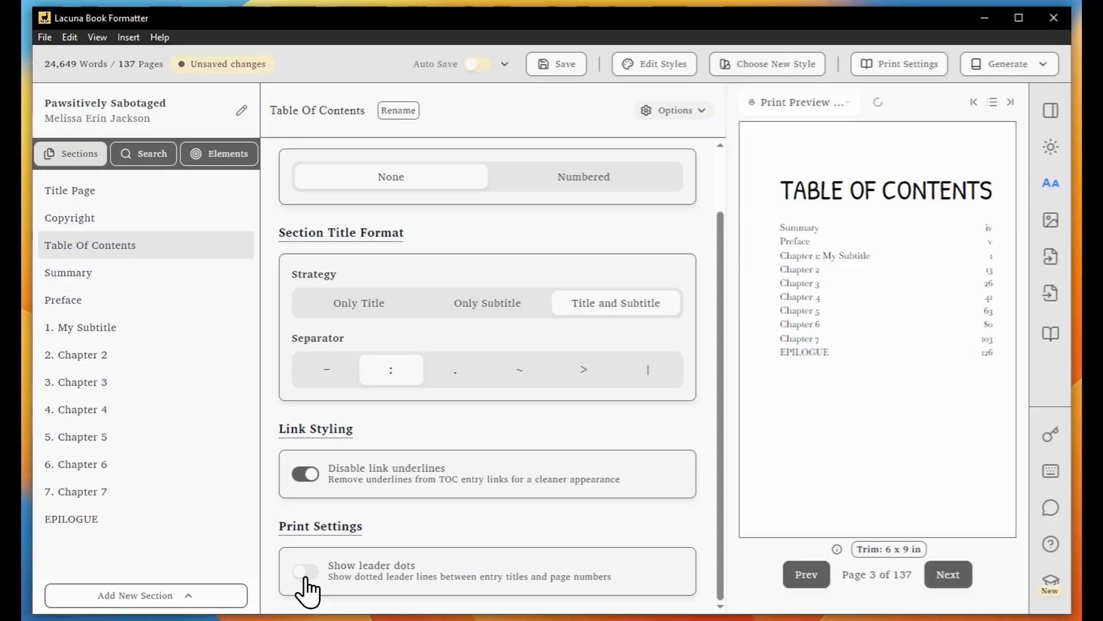
click(318, 570)
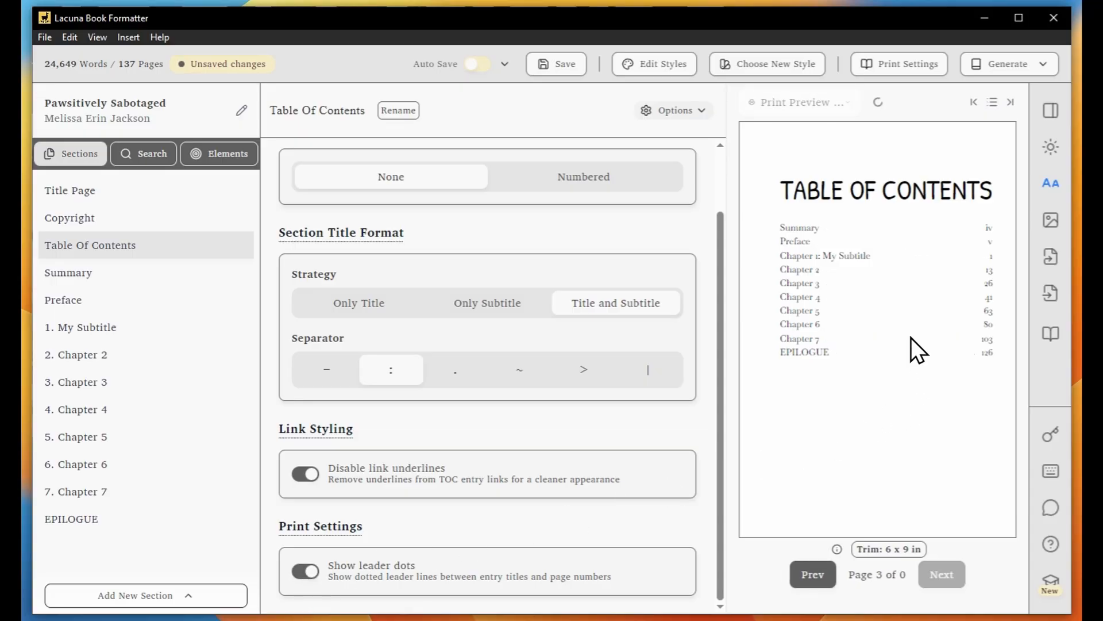
scroll(552, 442, up, 2)
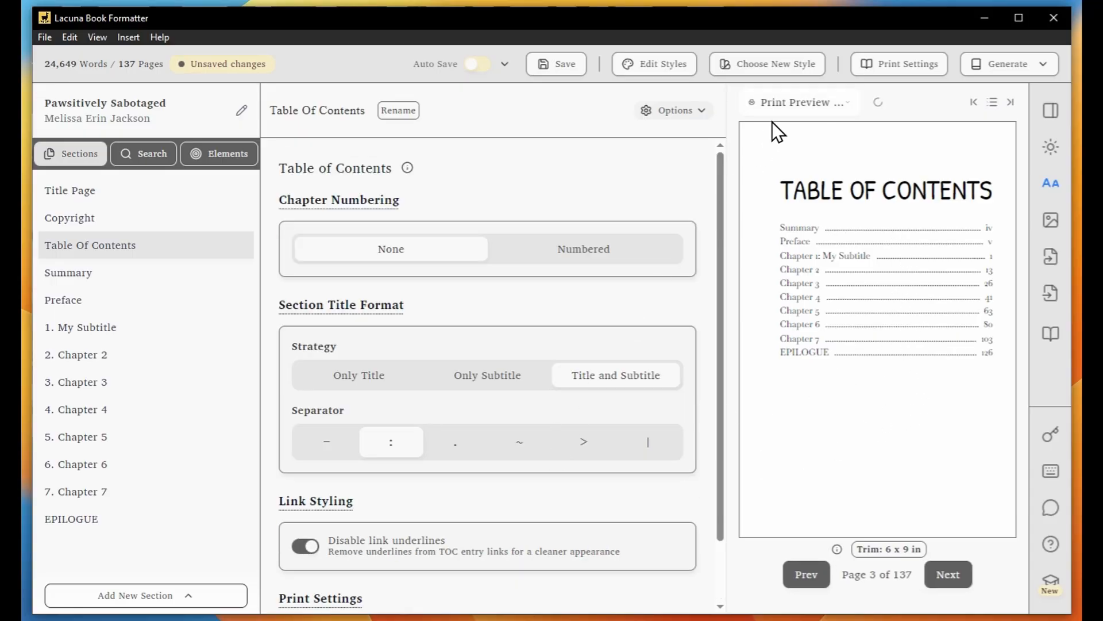
- Switch the preview to the Kindle Fire and allow underlines on the table of contents links
click(795, 104)
click(804, 142)
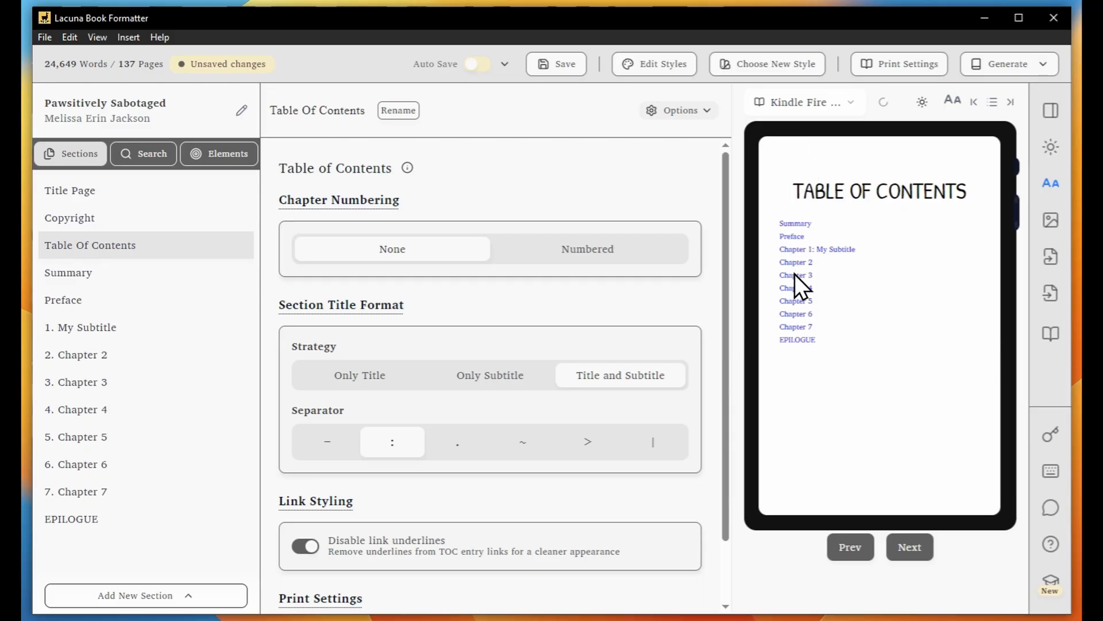
click(304, 547)
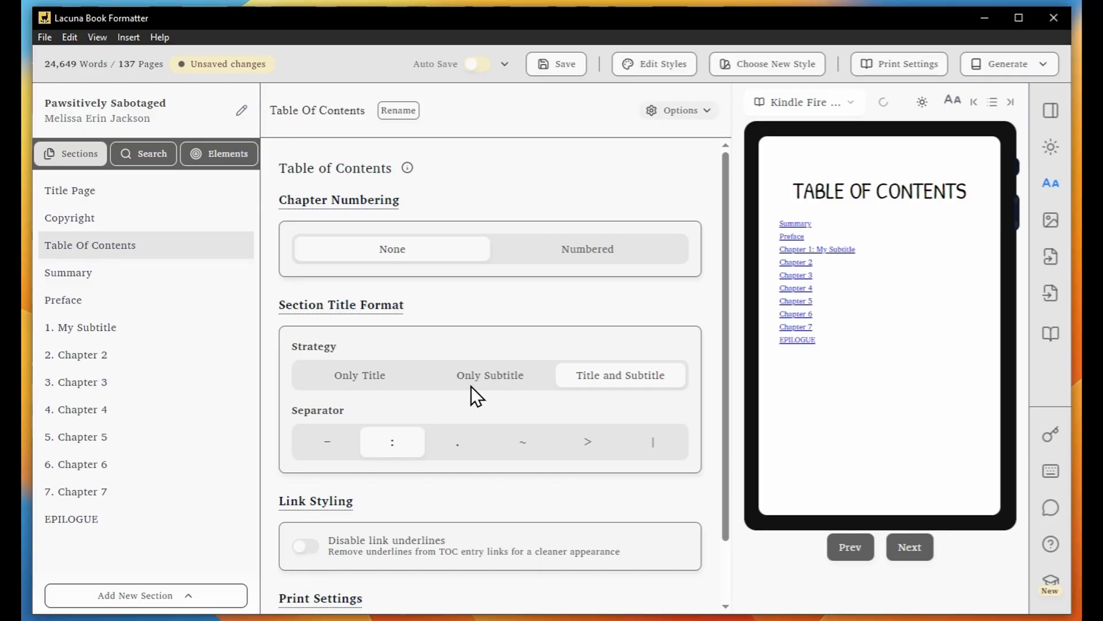
- Try the Only Subtitle, Only Title and Title and Subtitle formats with the | separator, and toggle the link underlines off and on
click(489, 376)
click(397, 379)
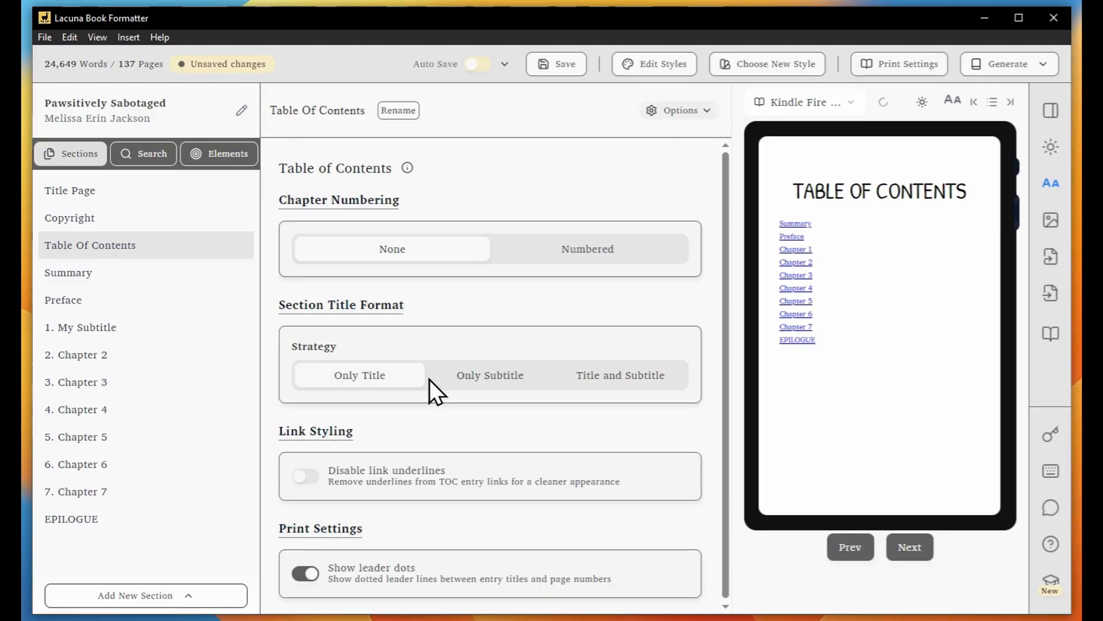
click(626, 375)
click(654, 443)
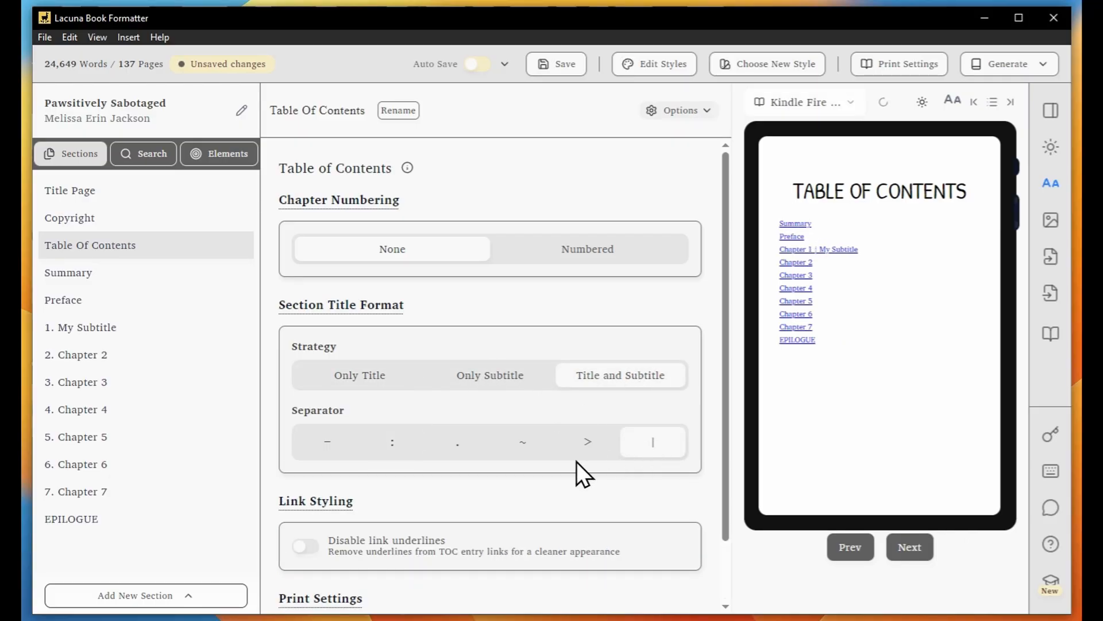
click(305, 546)
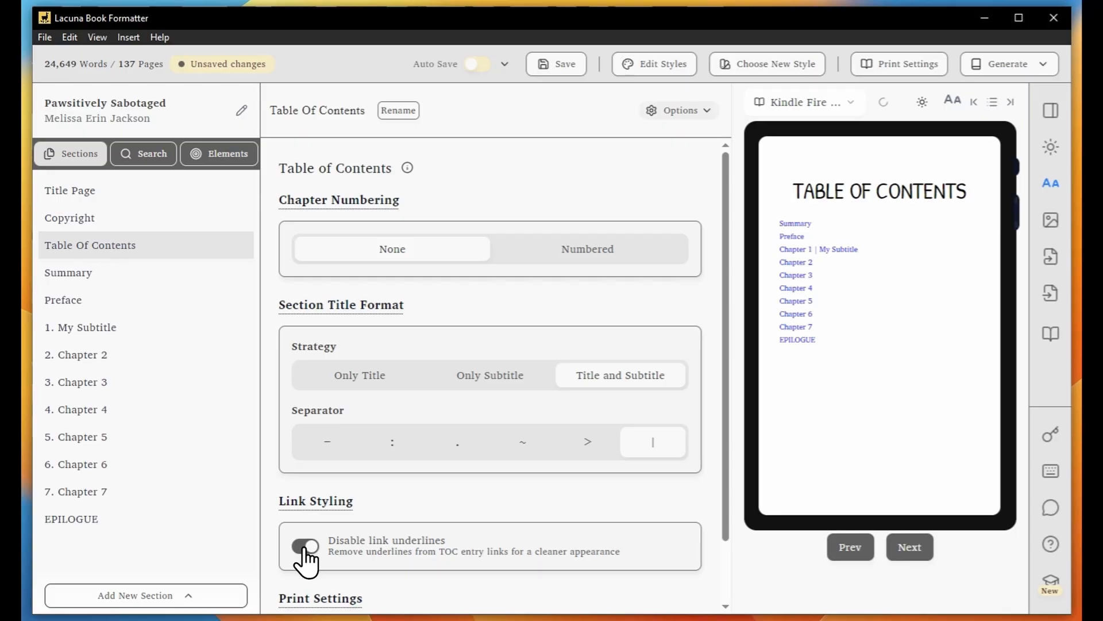
click(305, 545)
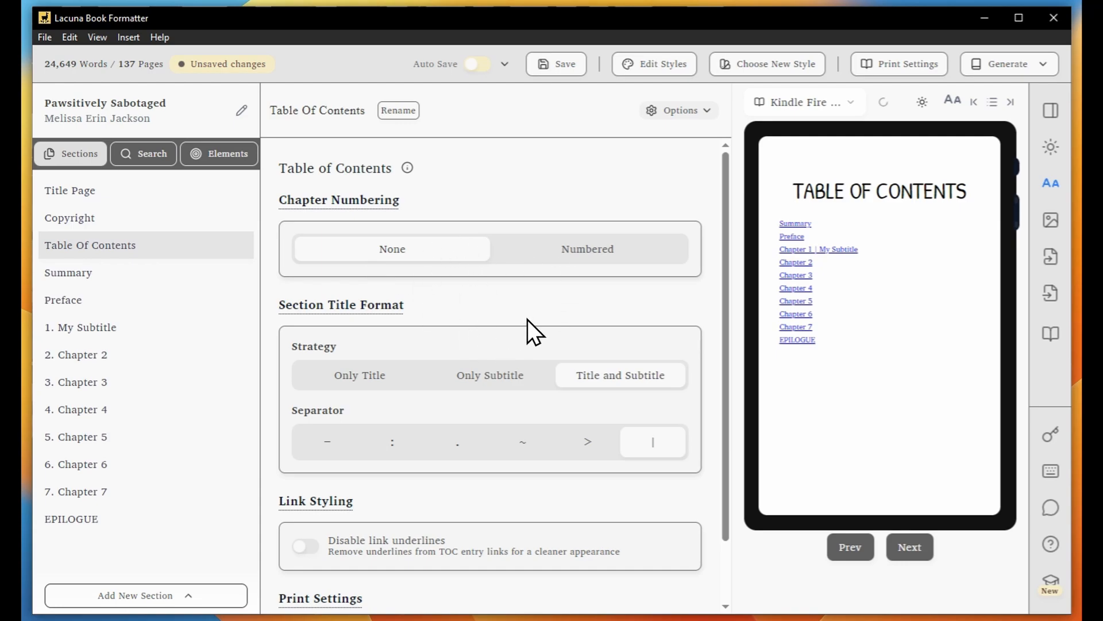
- Try numbered chapters with the Only Title and Title and Subtitle formats, and return chapter numbering to None
click(555, 246)
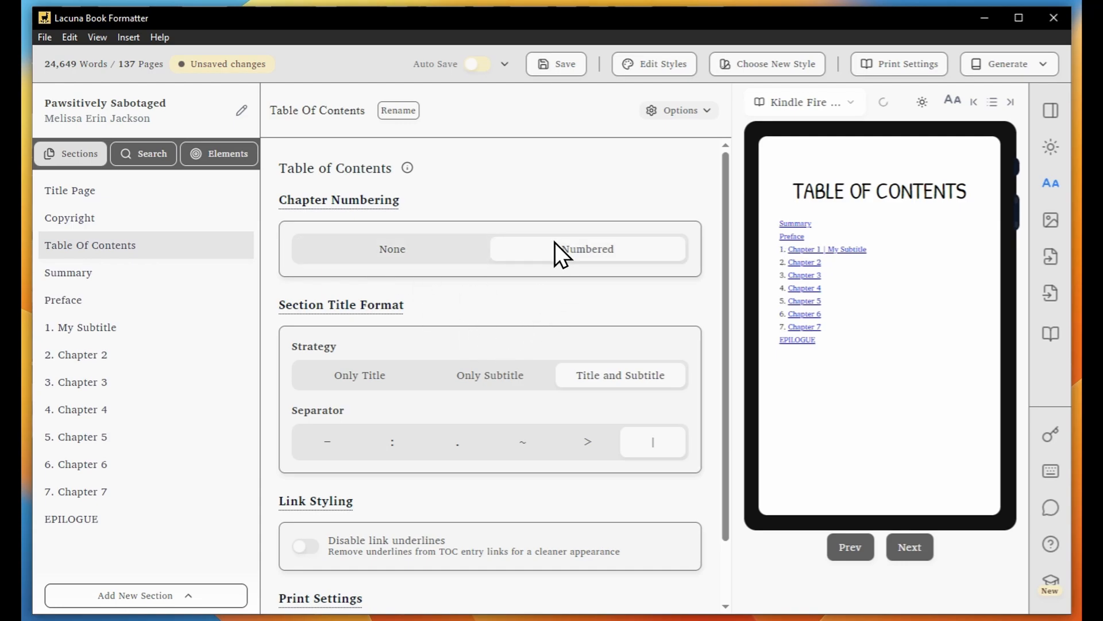
click(387, 378)
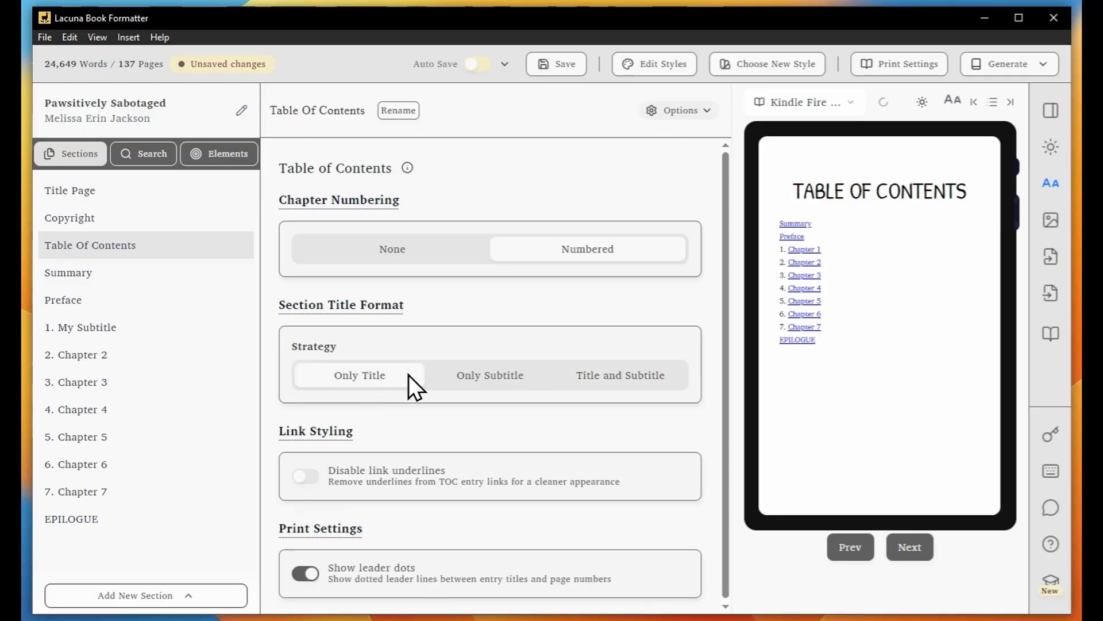
click(589, 375)
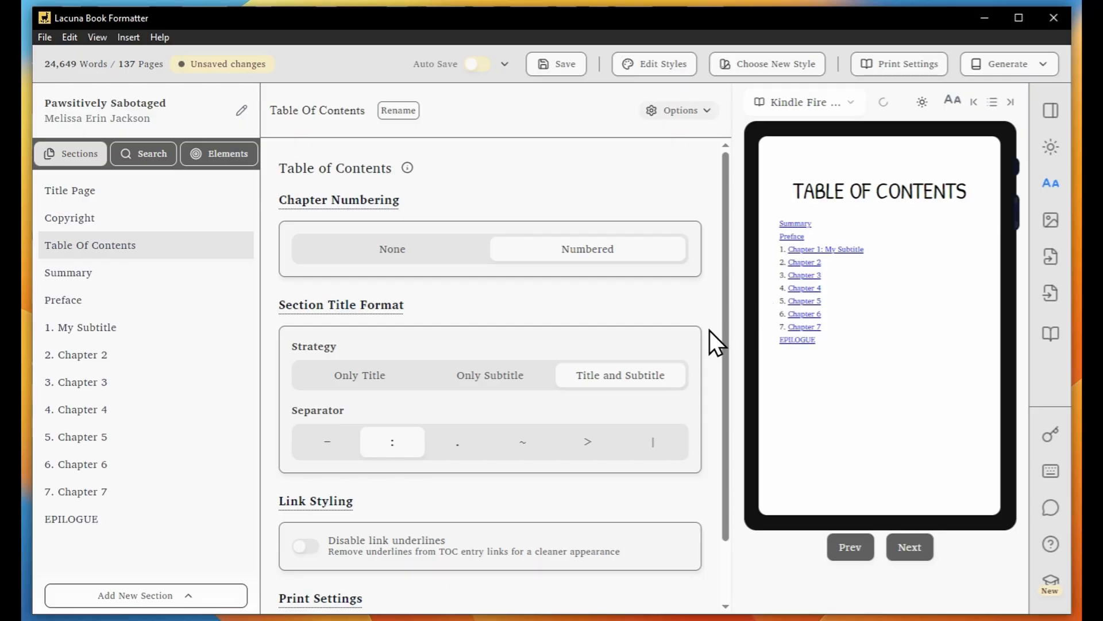
click(430, 250)
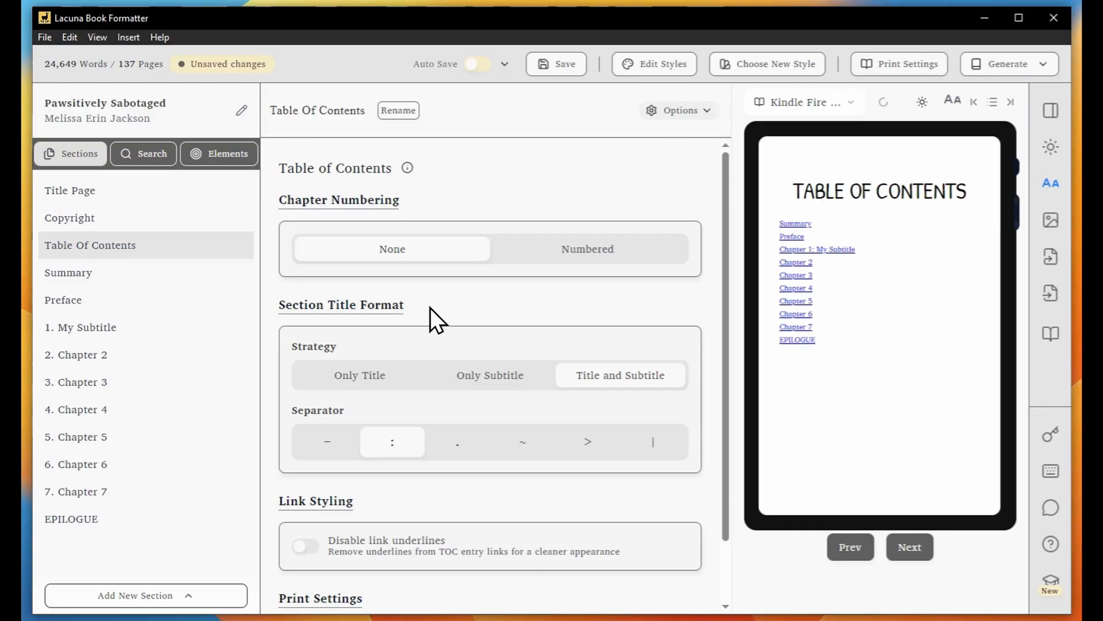
- Review the front matter types the Table of Contents section can be converted to from the section list
right_click(178, 244)
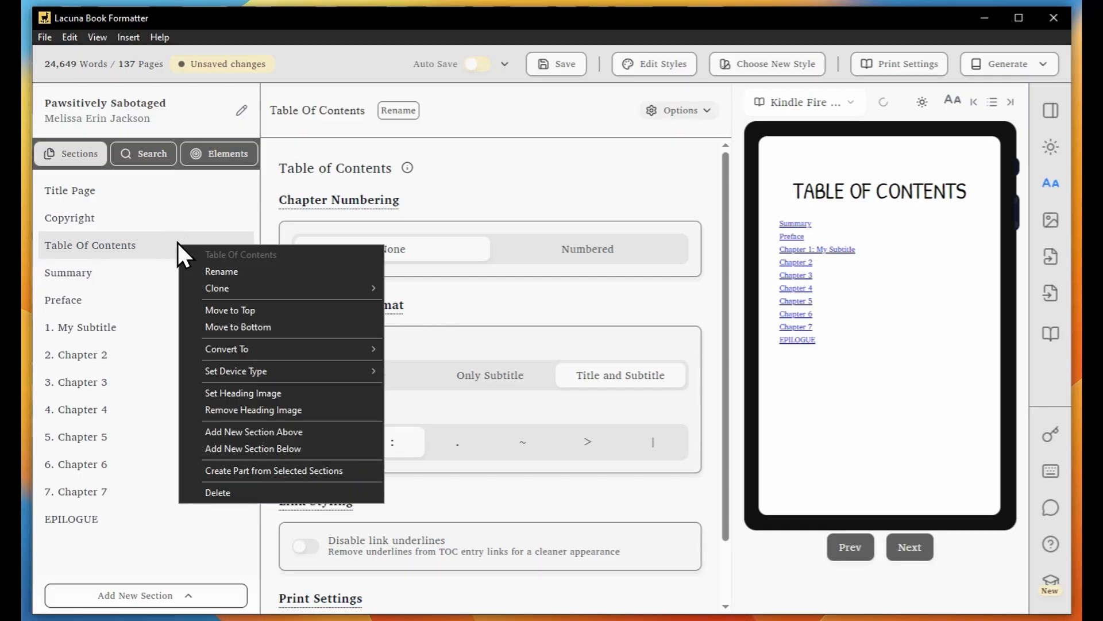
mouse_move(236, 348)
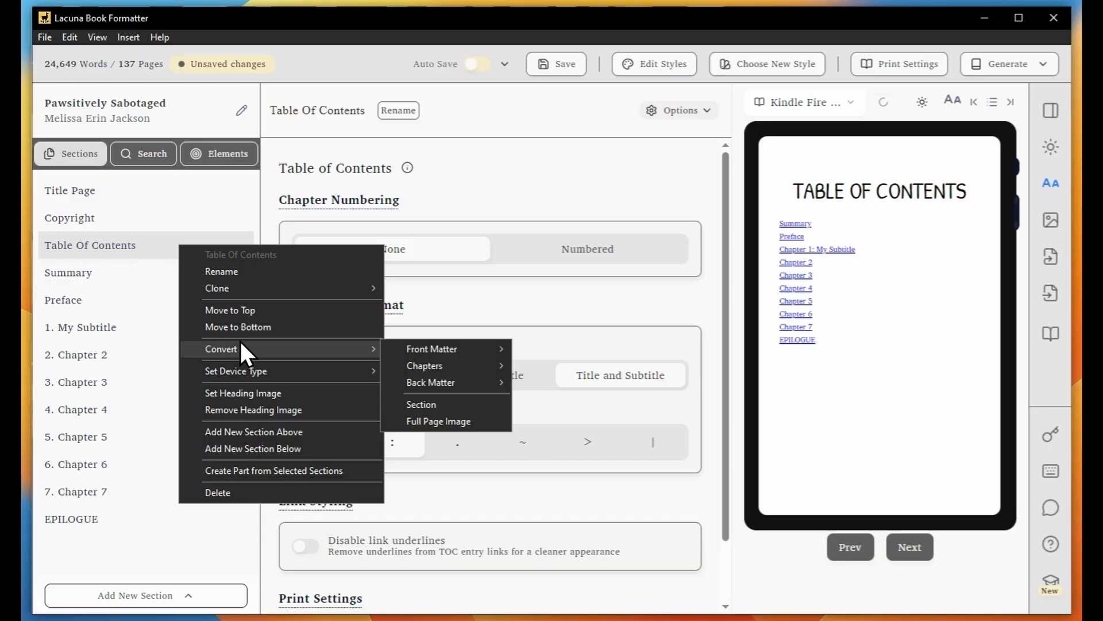
mouse_move(420, 349)
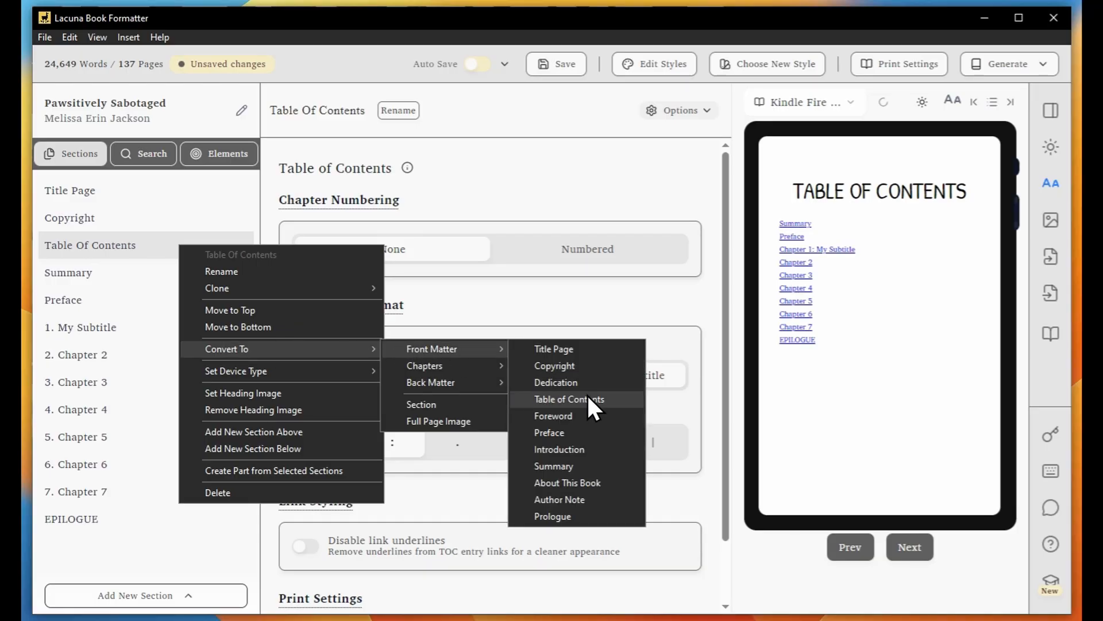
click(645, 188)
- Convert the open section to the Table of Contents front matter type using the section options
click(674, 111)
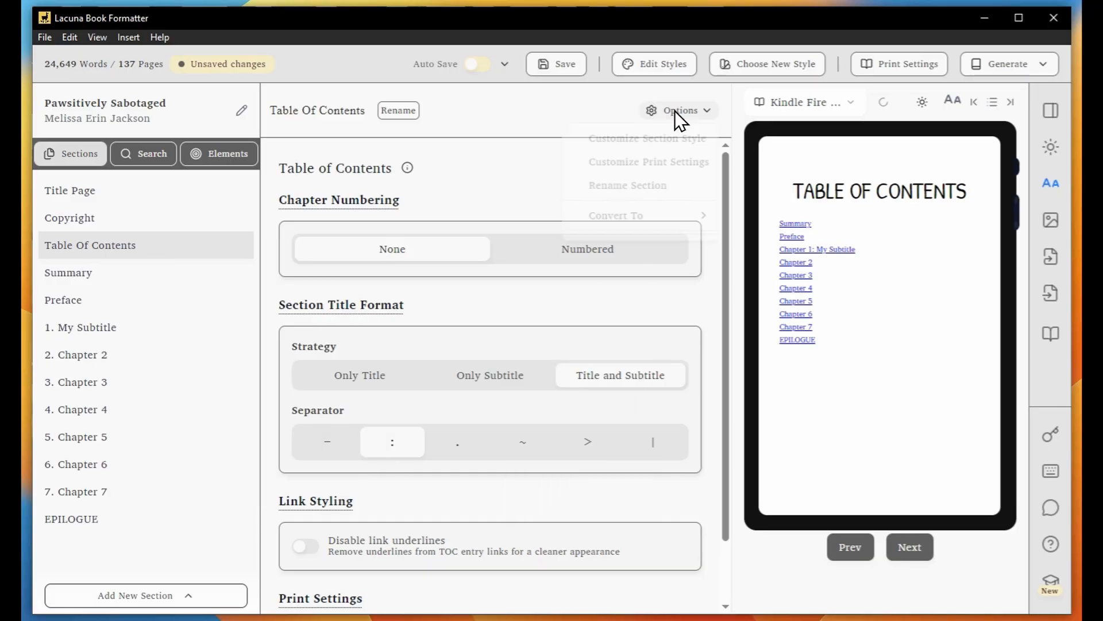
mouse_move(650, 210)
mouse_move(721, 214)
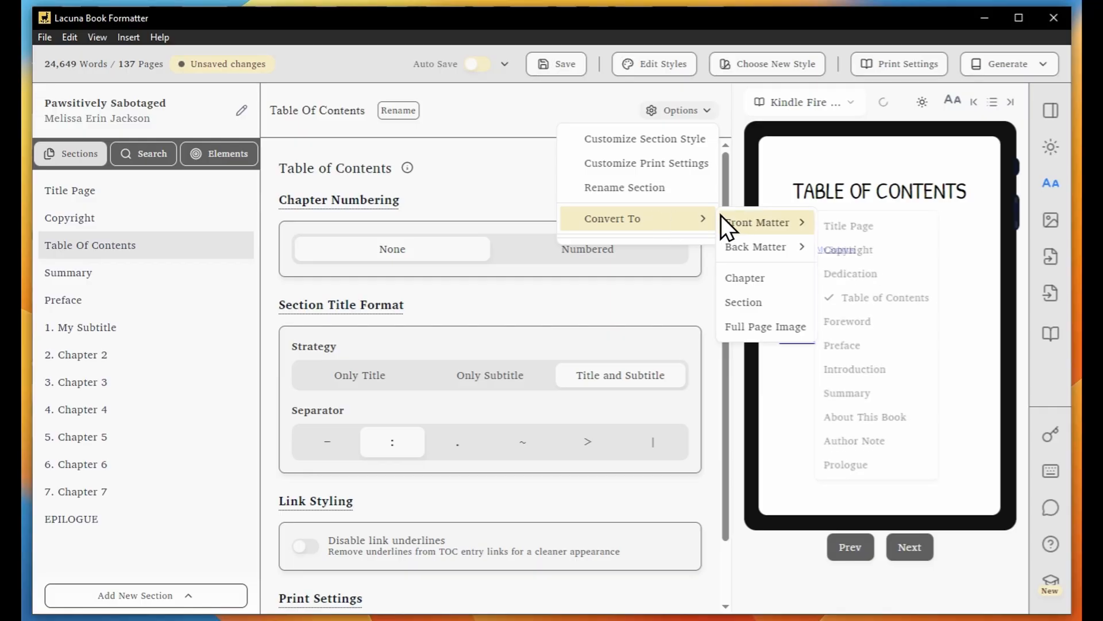
click(882, 298)
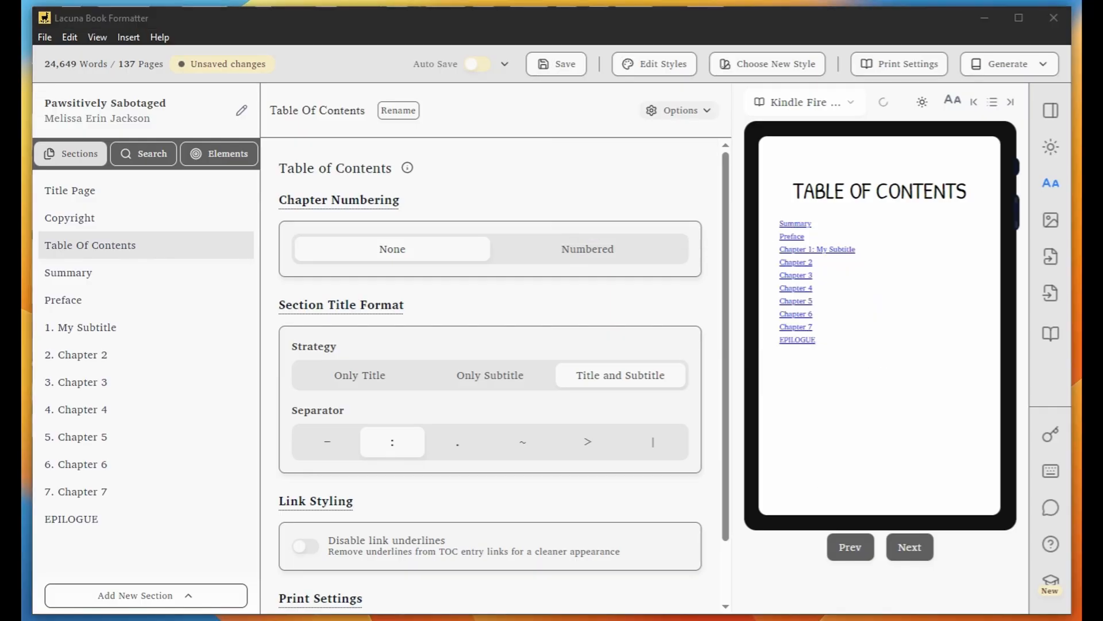
- Look through Chapters 1 to 3 and the Preface, paging back and forth through Chapter 3 in the Kindle preview
click(77, 356)
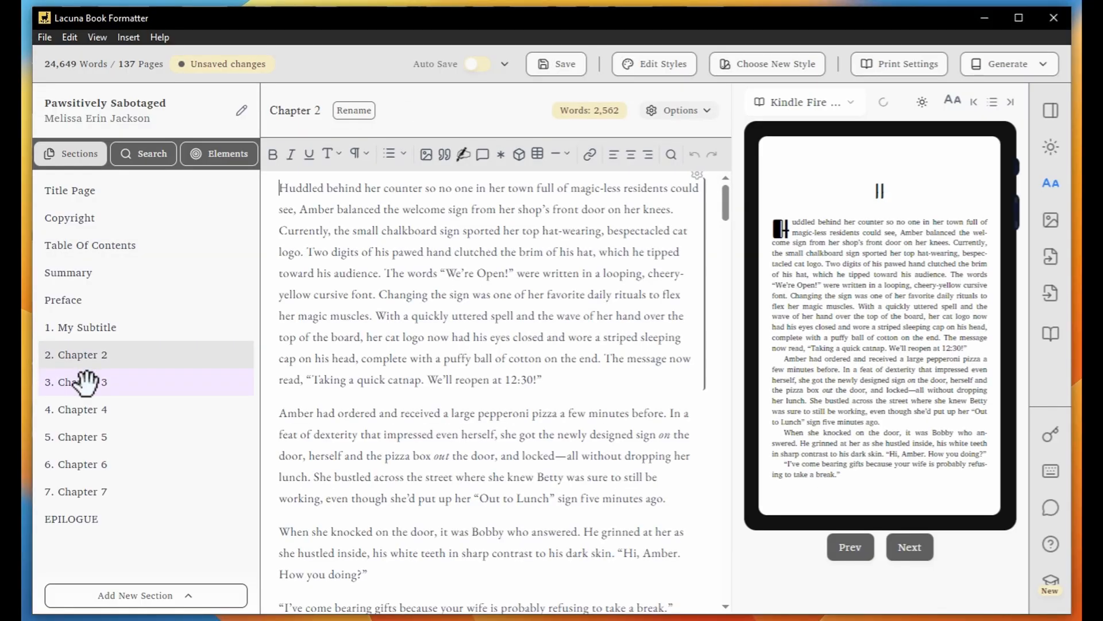
click(87, 381)
click(914, 543)
click(913, 546)
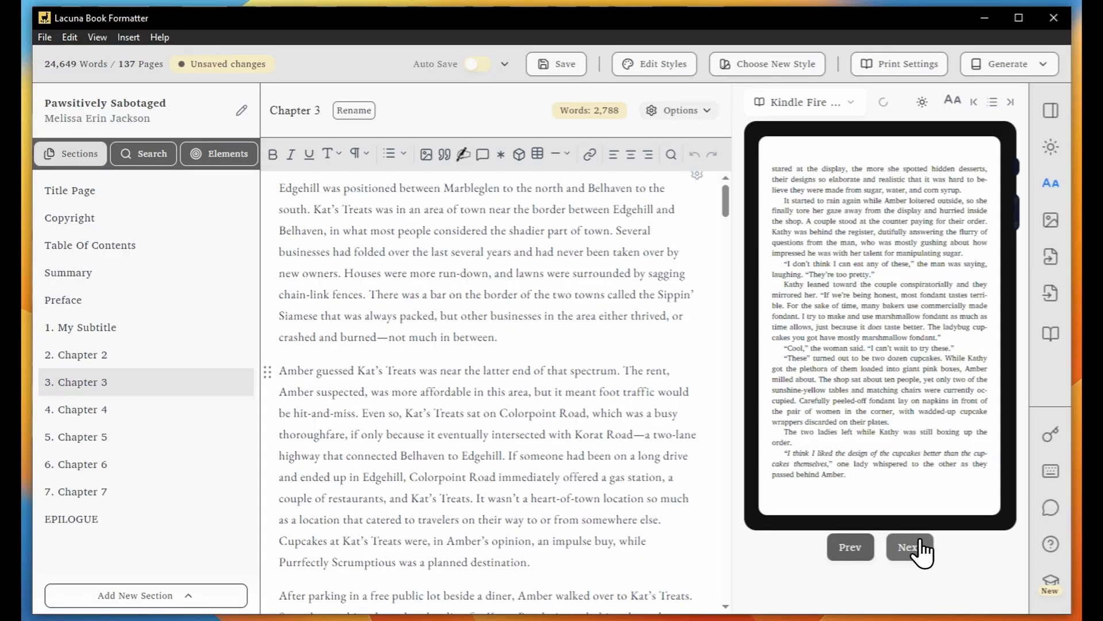
click(914, 546)
click(851, 548)
click(851, 549)
click(109, 328)
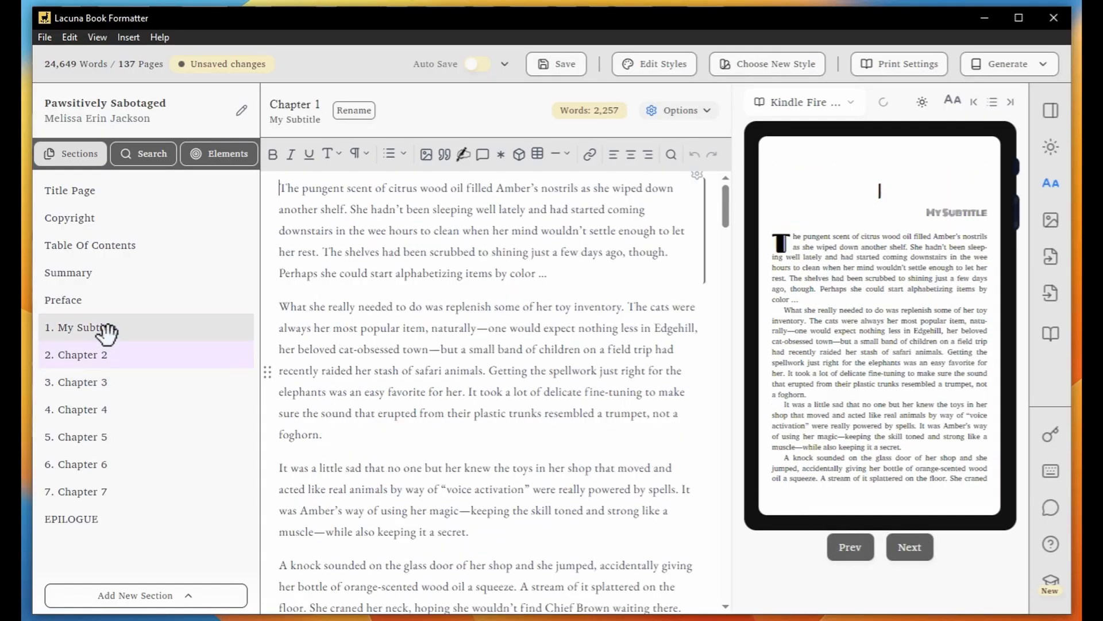
click(93, 354)
click(102, 327)
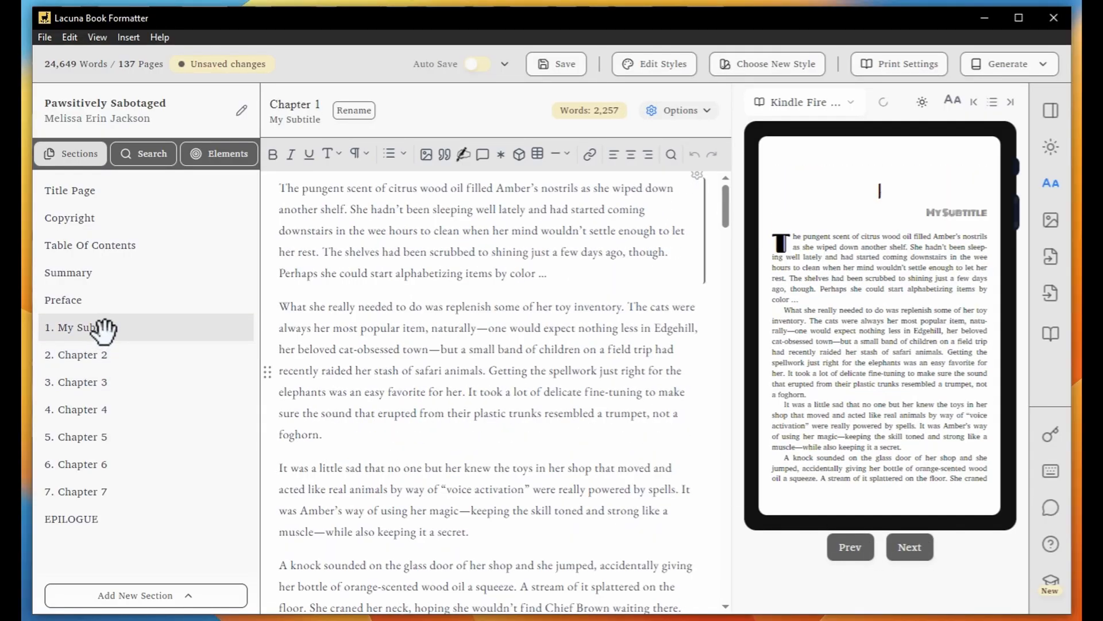
click(108, 301)
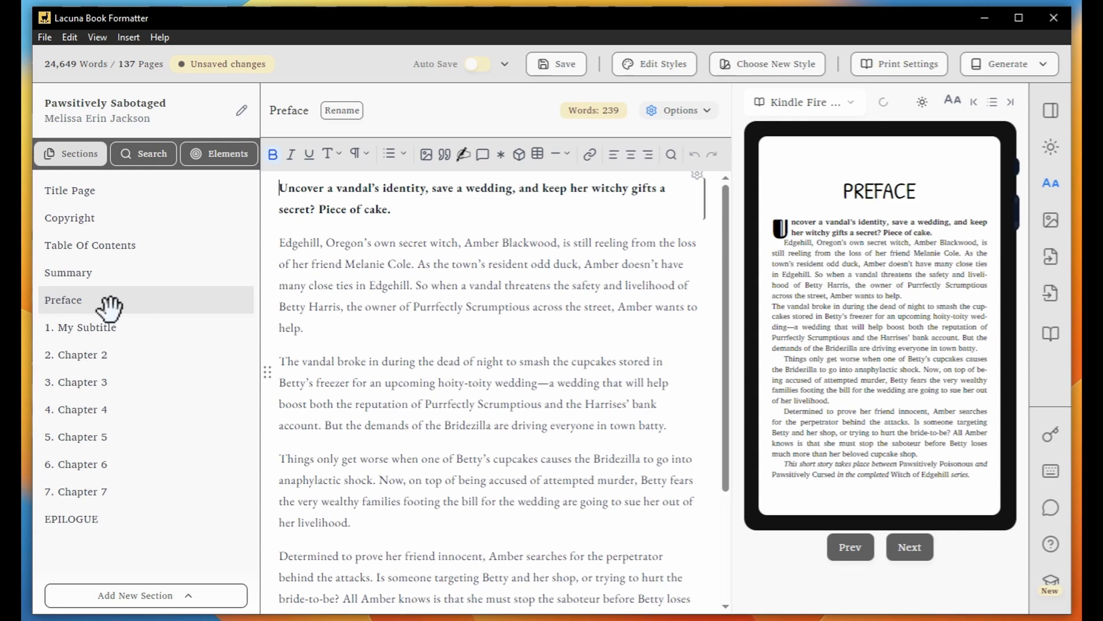
- Return to the Table of Contents section and switch the preview to Print Preview
click(133, 250)
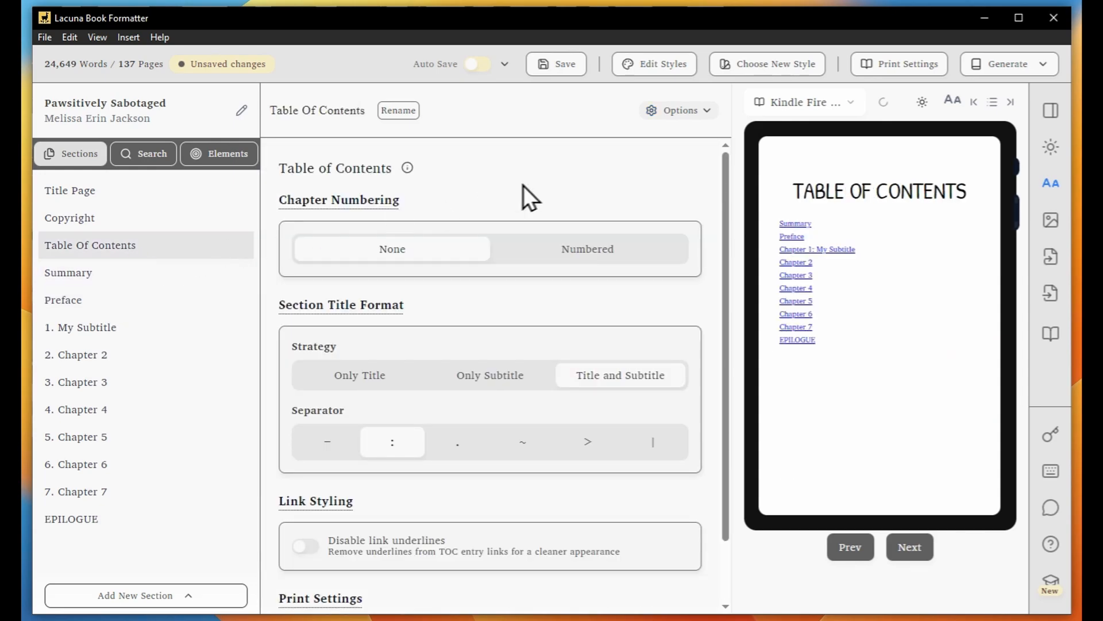
click(799, 102)
click(853, 332)
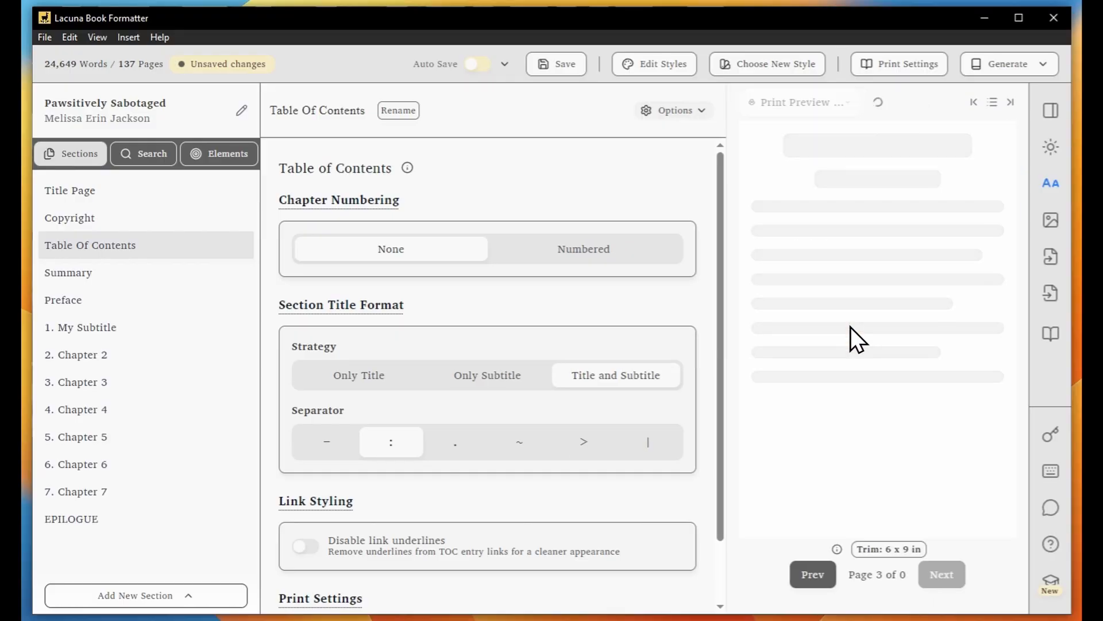
- In the print layout rules, turn off counting pages from Chapter 1 and turn it back on to compare page numbers
click(1050, 339)
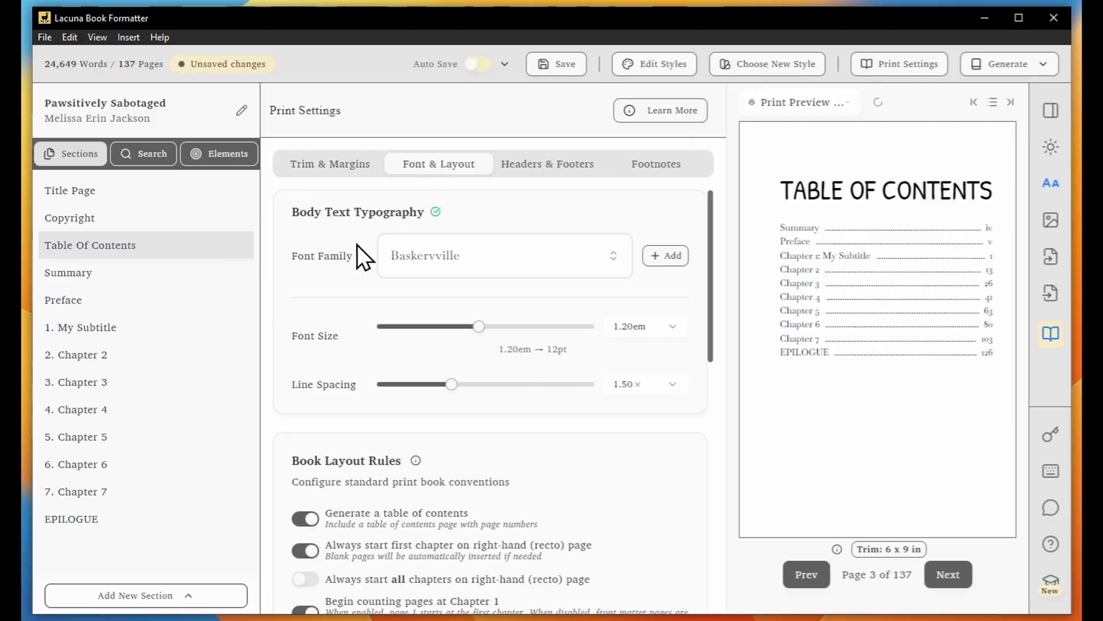
scroll(323, 281, down, 4)
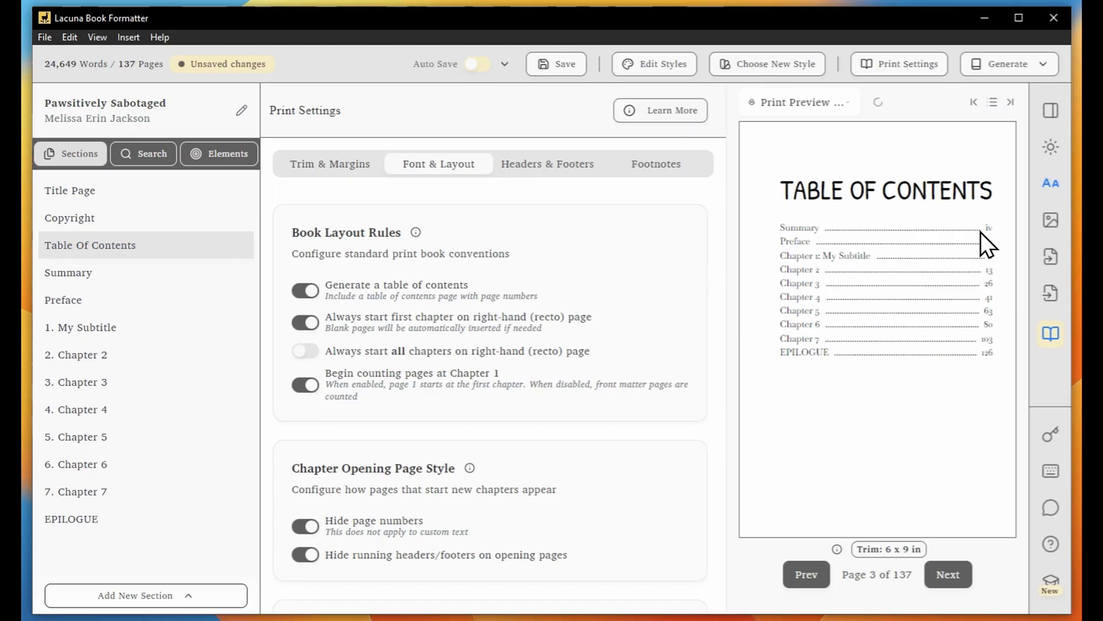
click(299, 386)
click(305, 384)
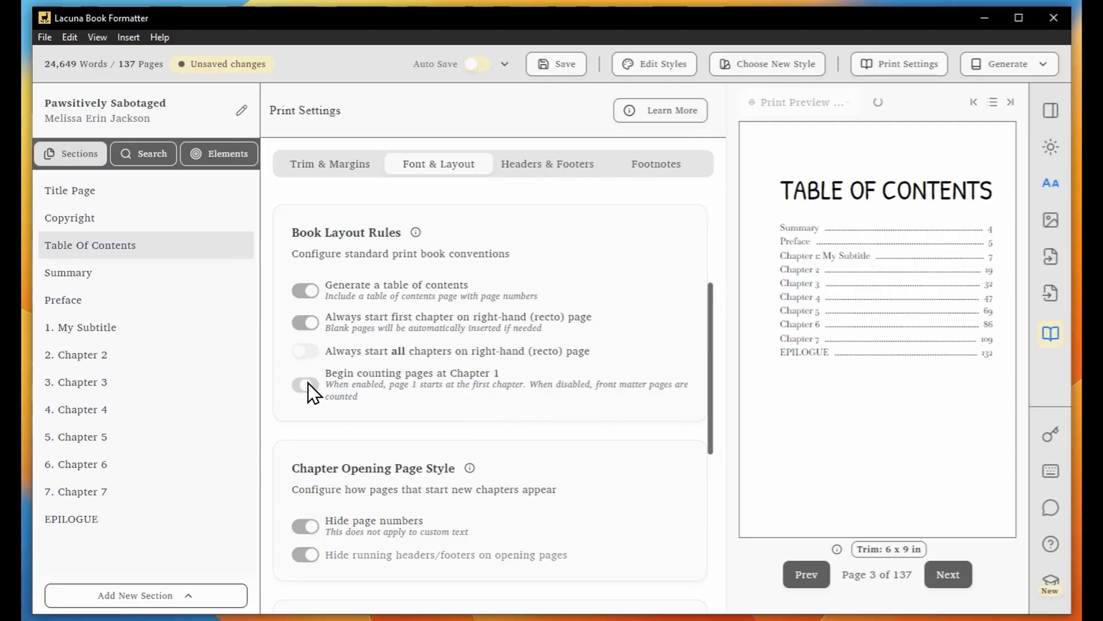
- Examine the page numbering on the second page of the Preface in the print preview
click(116, 300)
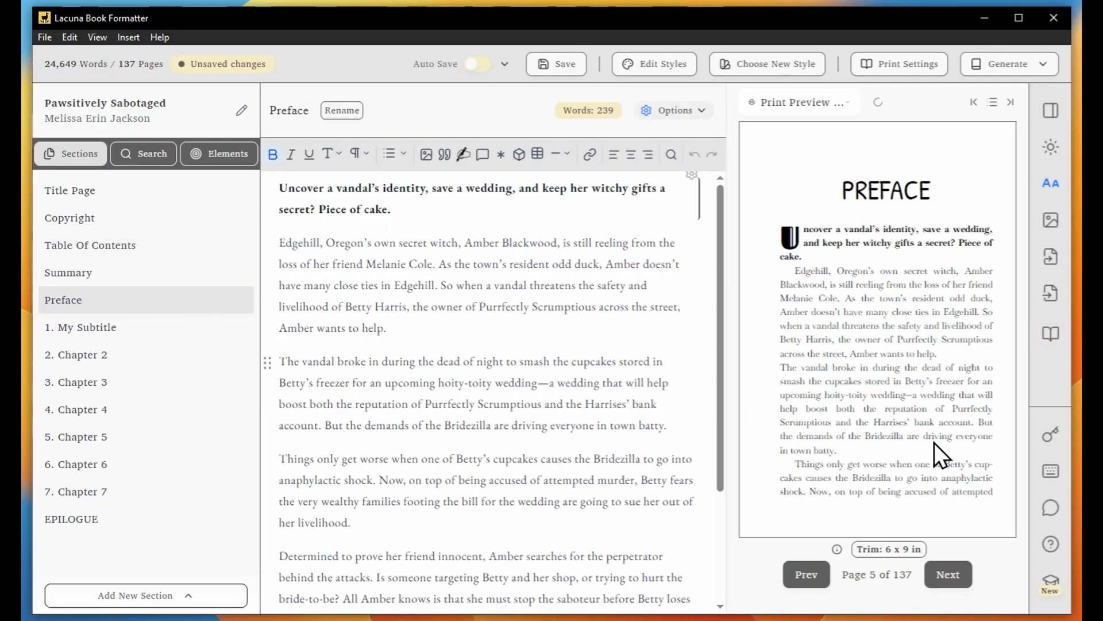
click(947, 574)
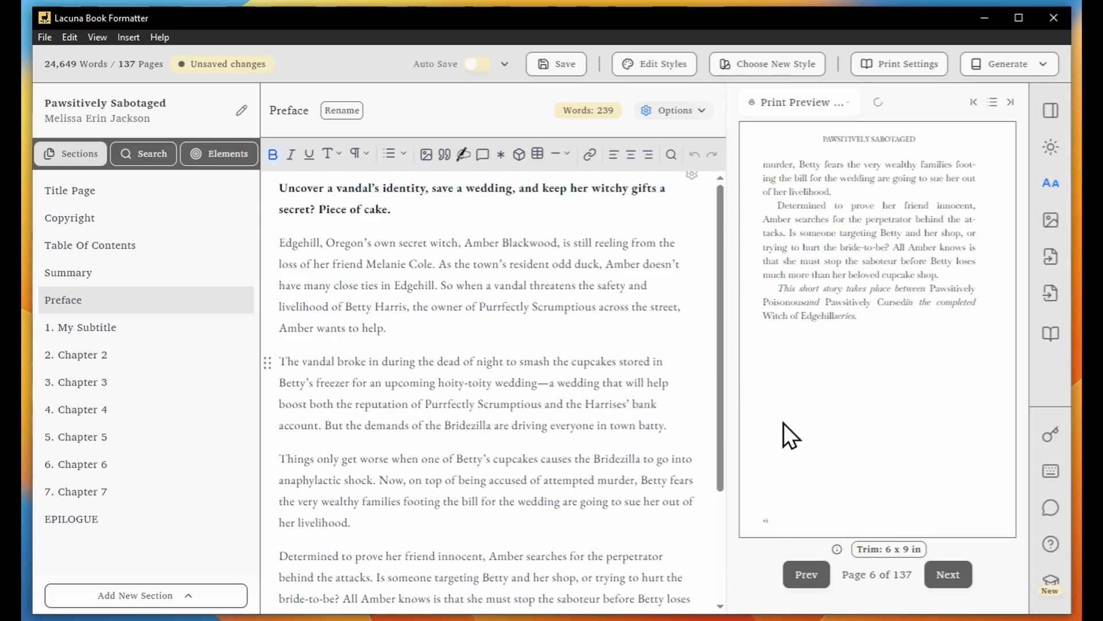
- In the Preface's print settings, force the header and footer on the first page, and turn the forced footer back off
click(807, 574)
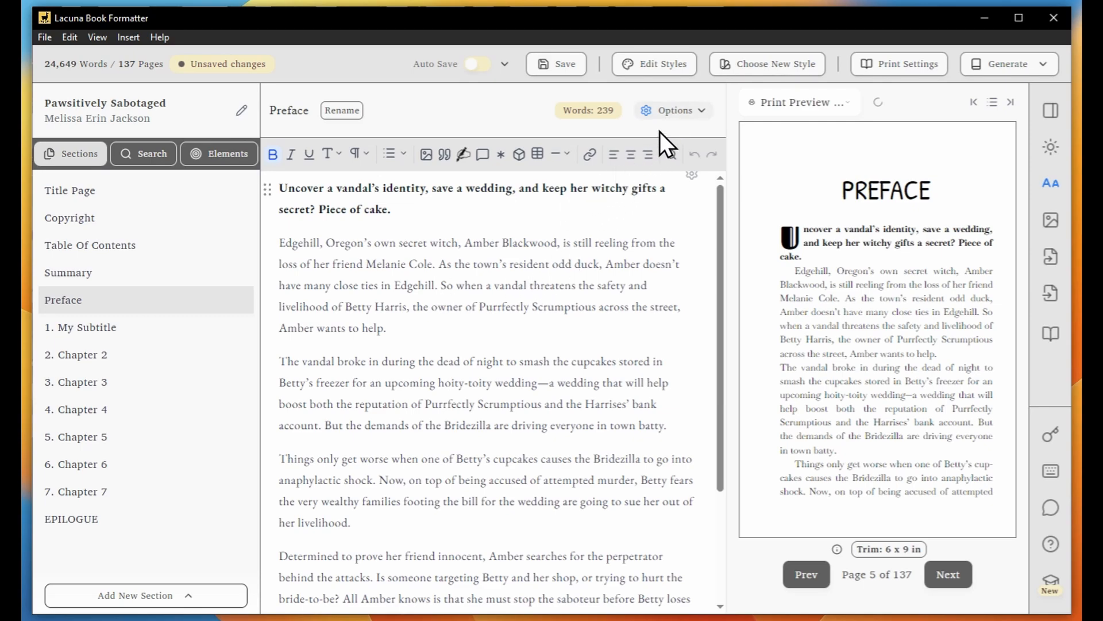
click(682, 112)
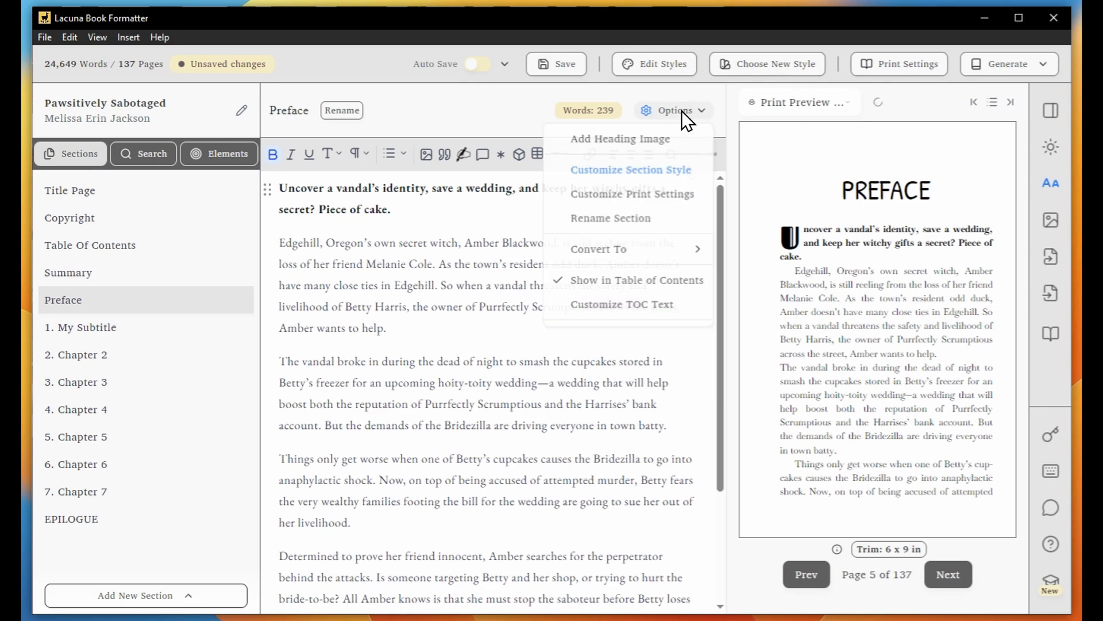
click(648, 195)
scroll(389, 382, down, 3)
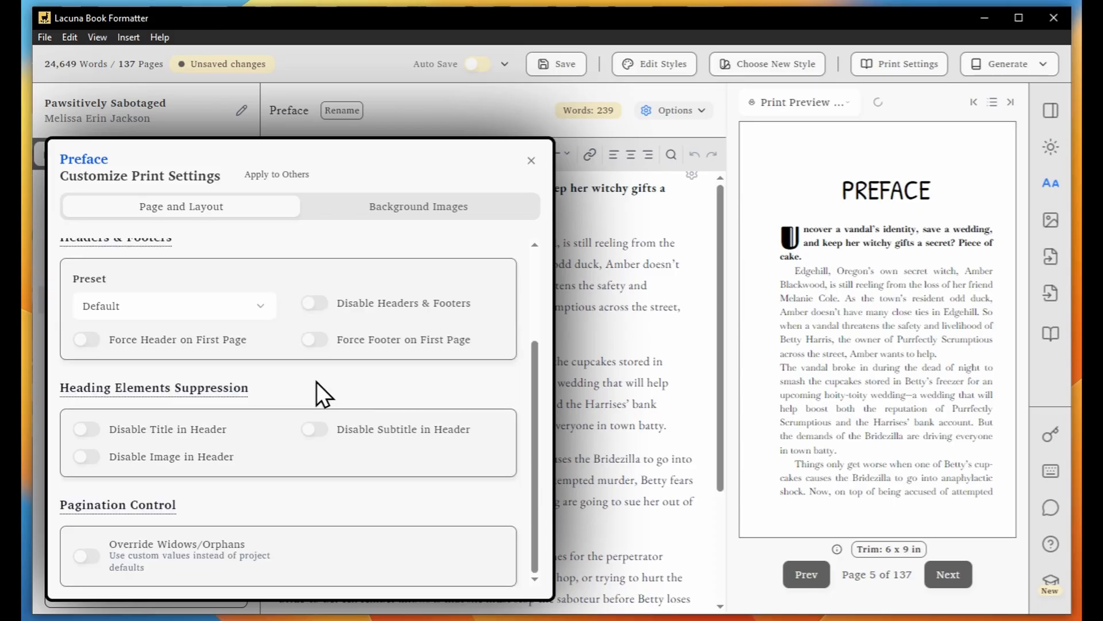
scroll(109, 350, up, 2)
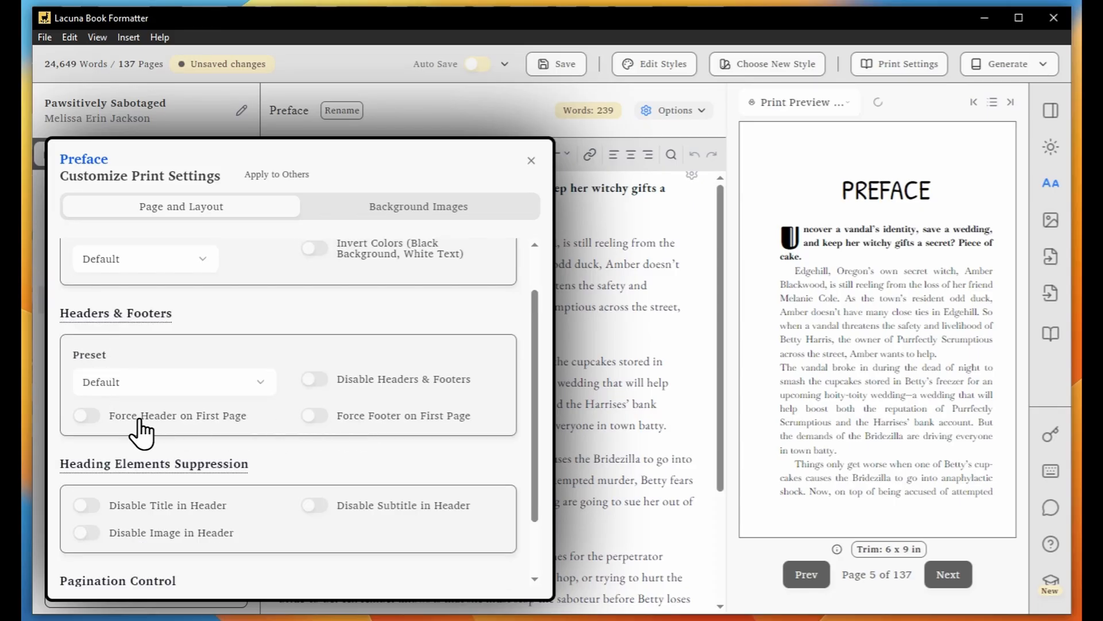
click(87, 415)
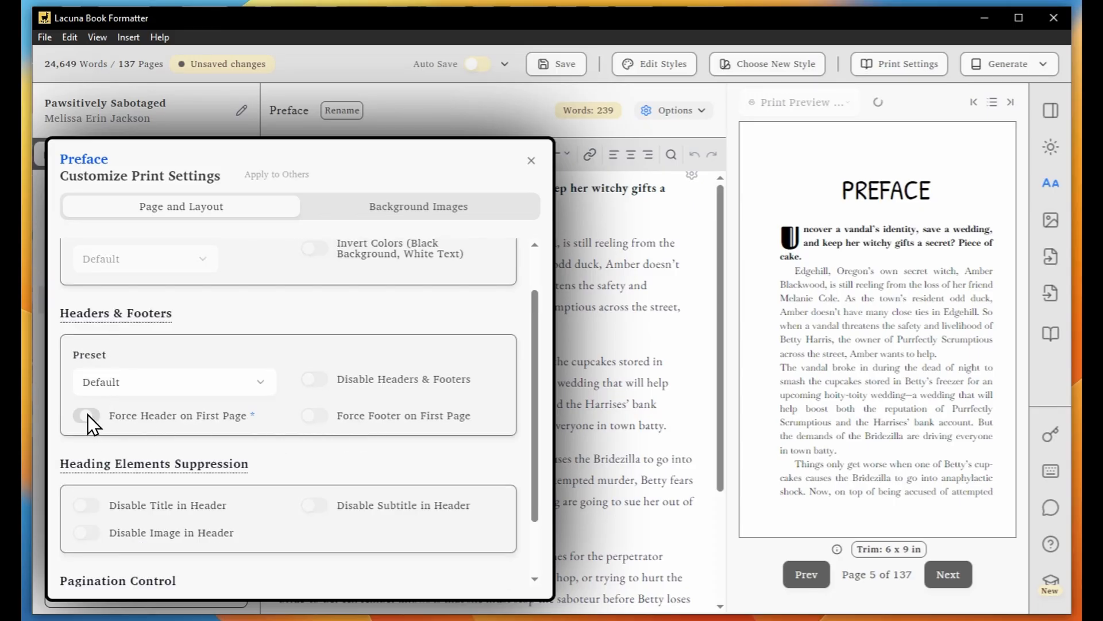
click(316, 416)
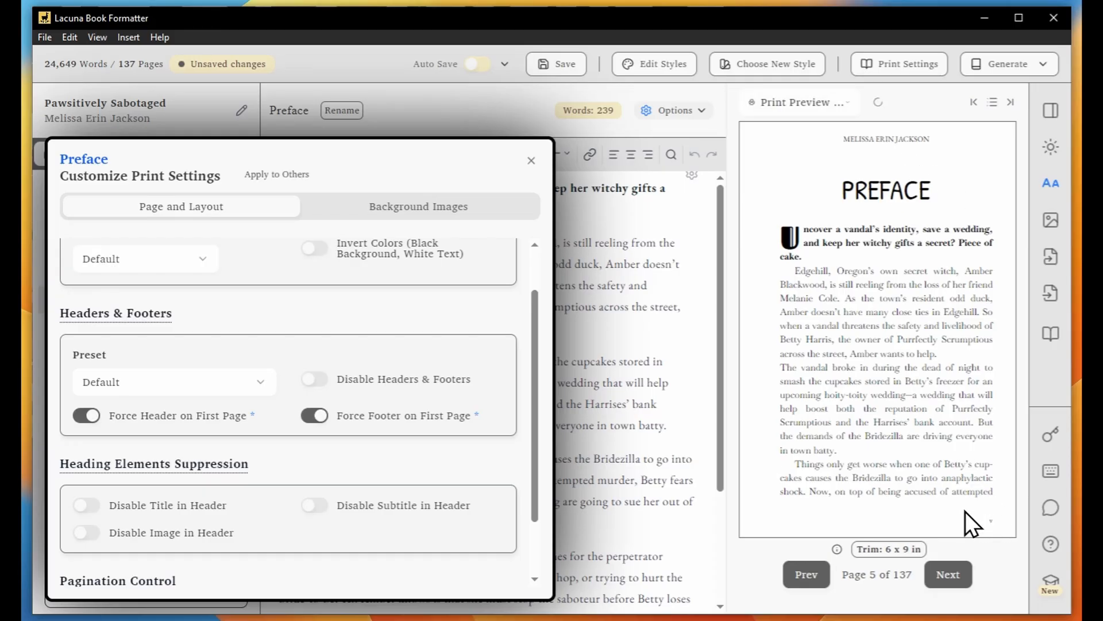
click(314, 415)
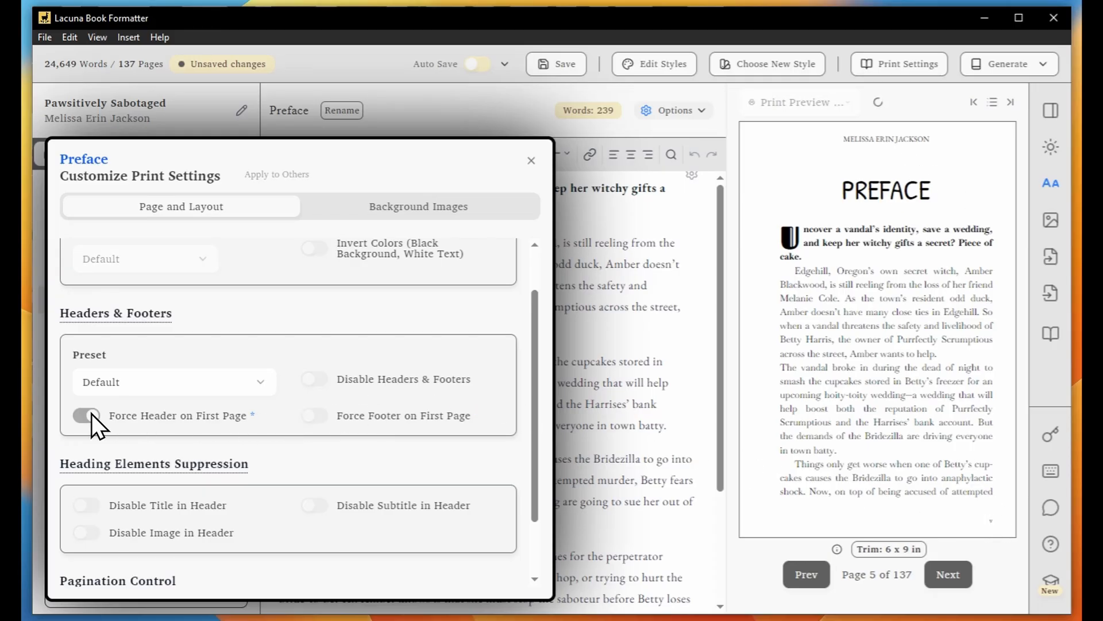
- In the Default header and footer preset, move the page number to bottom center on left and right pages, save, and check the preview
click(1051, 335)
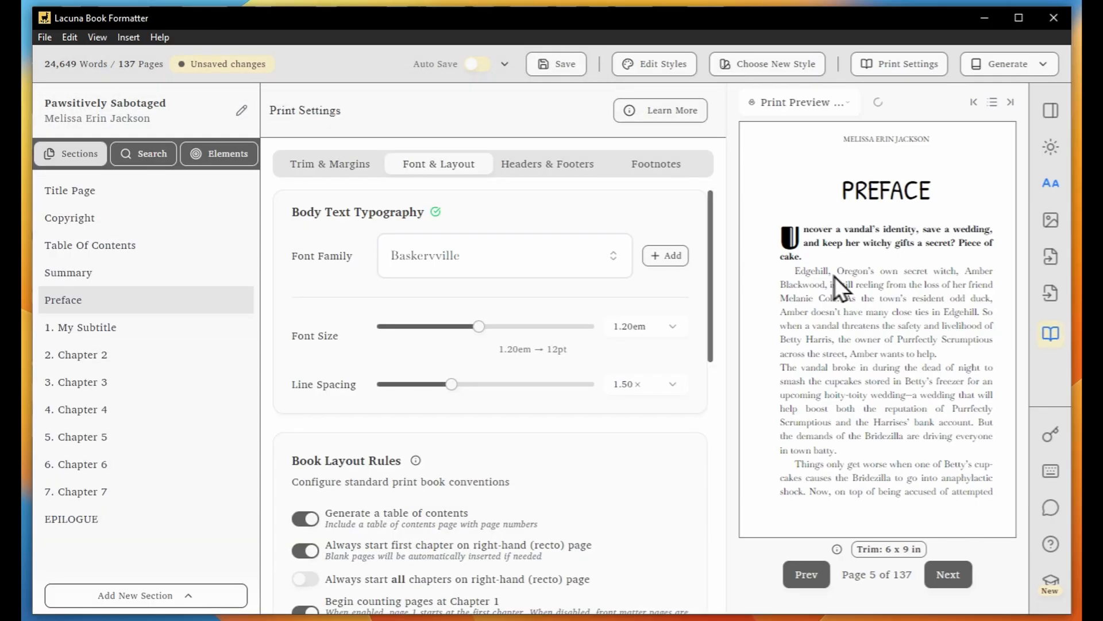
click(540, 164)
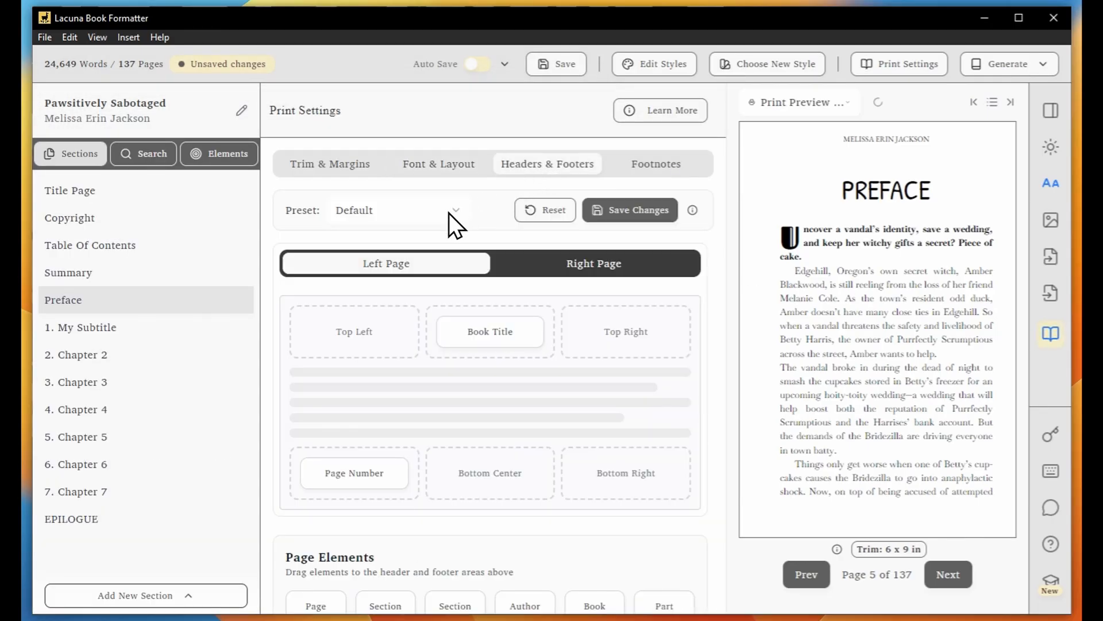
drag(358, 478, 470, 477)
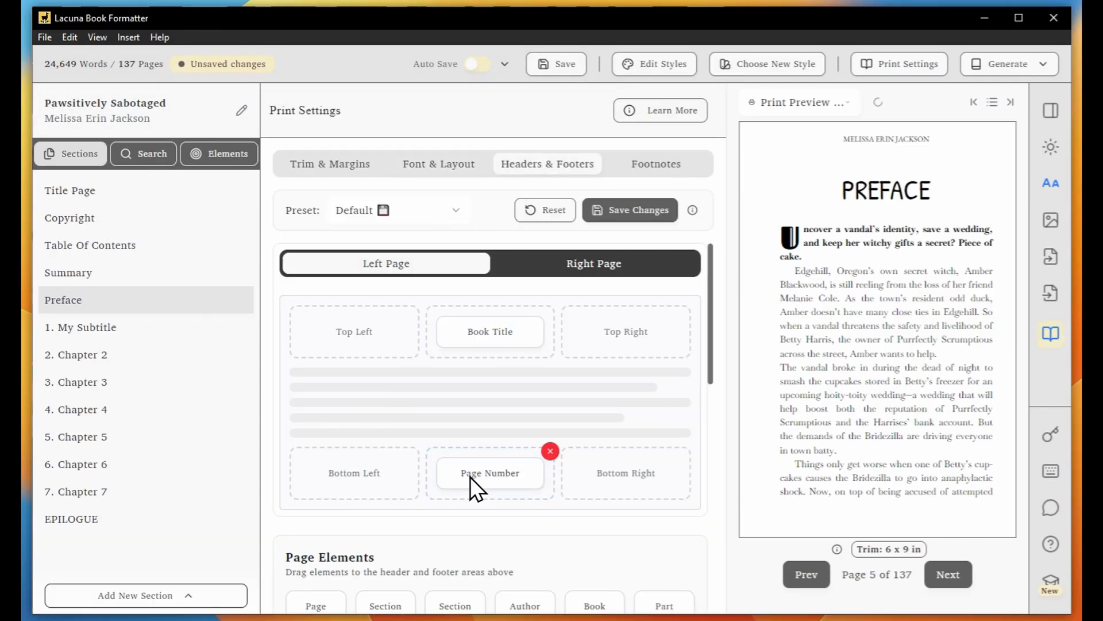
click(592, 270)
drag(626, 472, 506, 487)
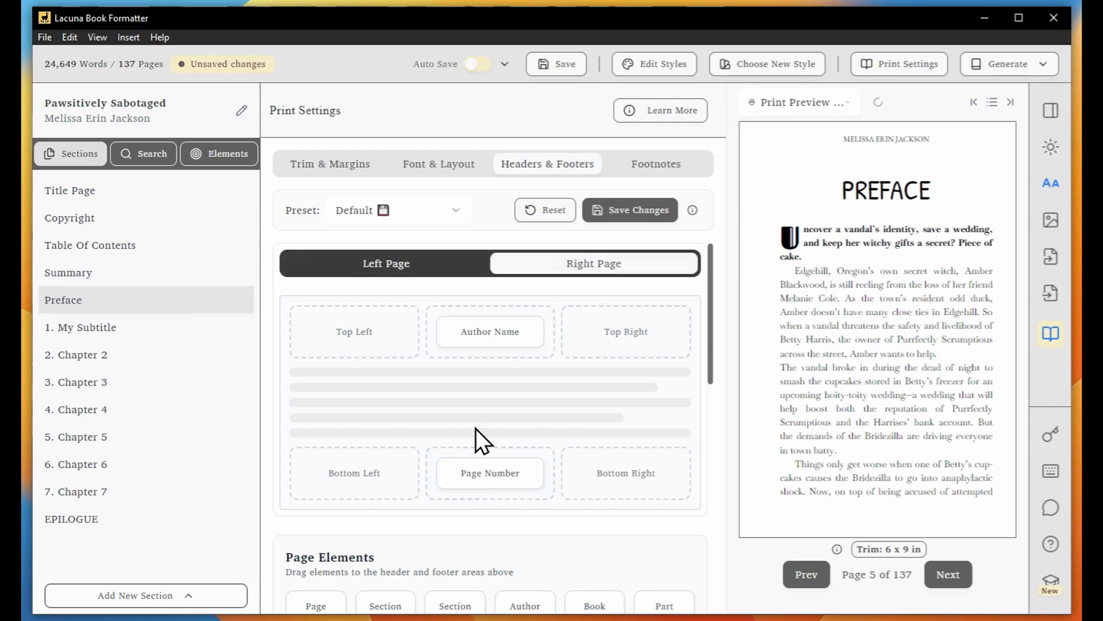
click(425, 263)
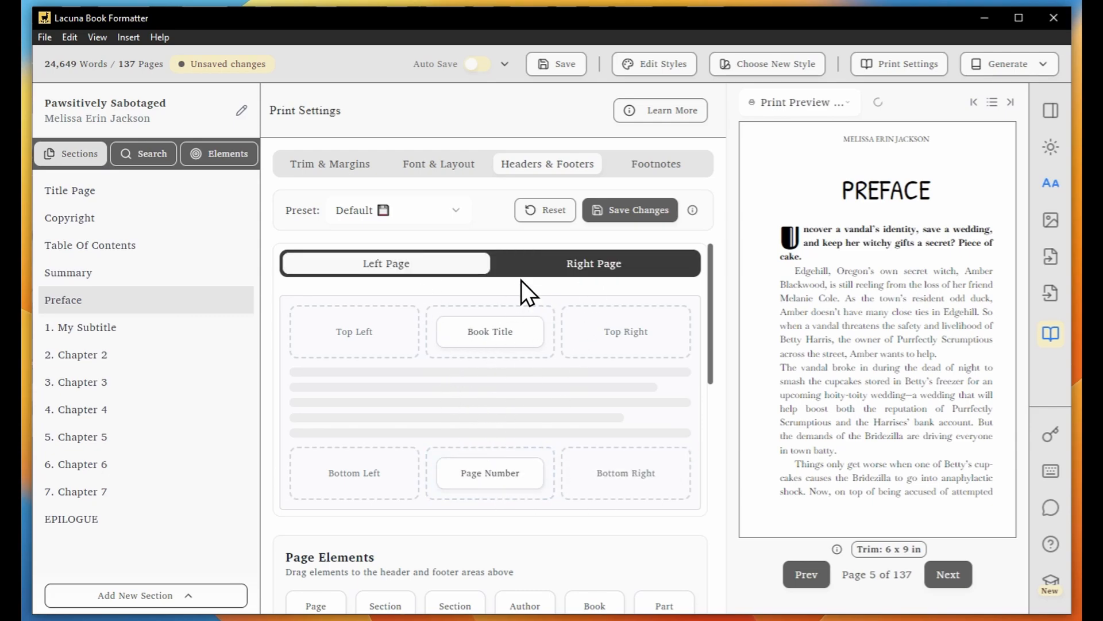
click(626, 208)
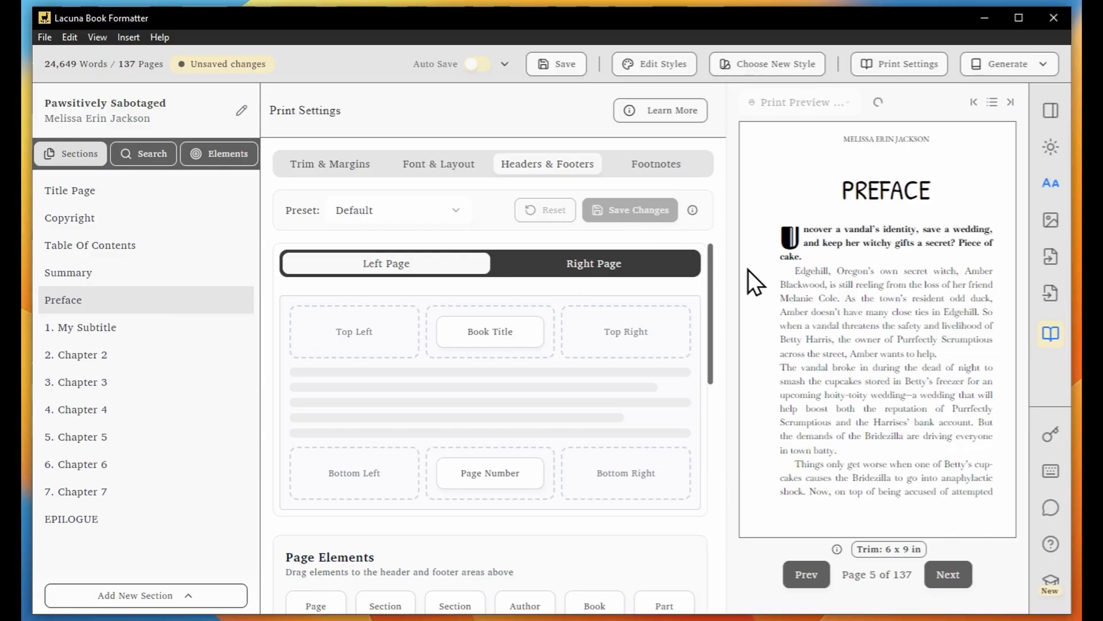
click(948, 575)
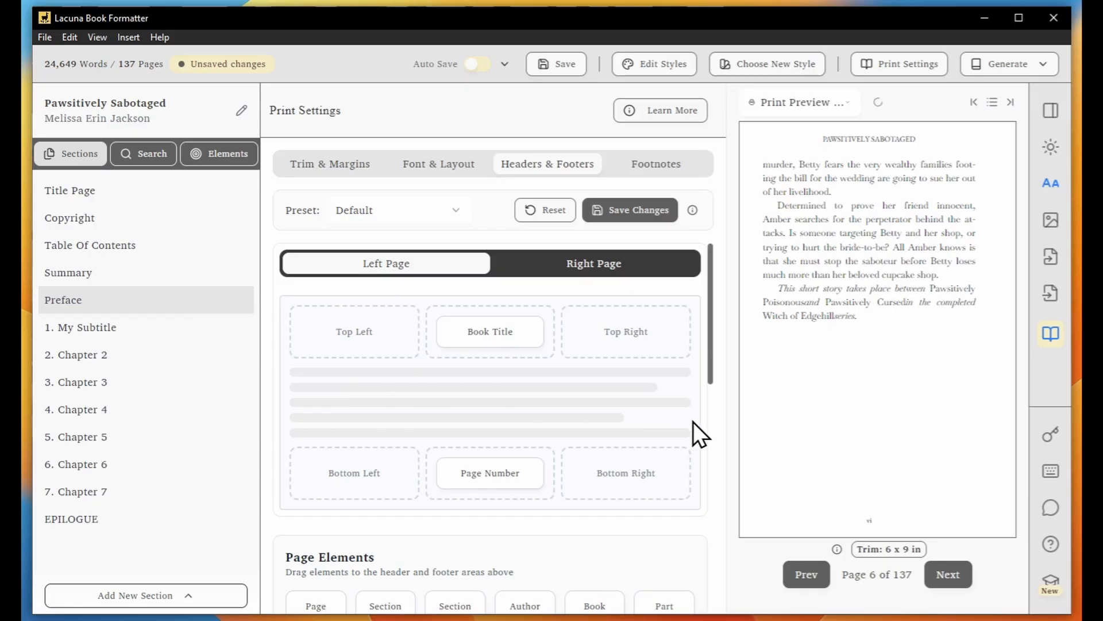
- Create a part from Chapters 1 to 7 and check how it is listed in the Table of Contents
click(157, 252)
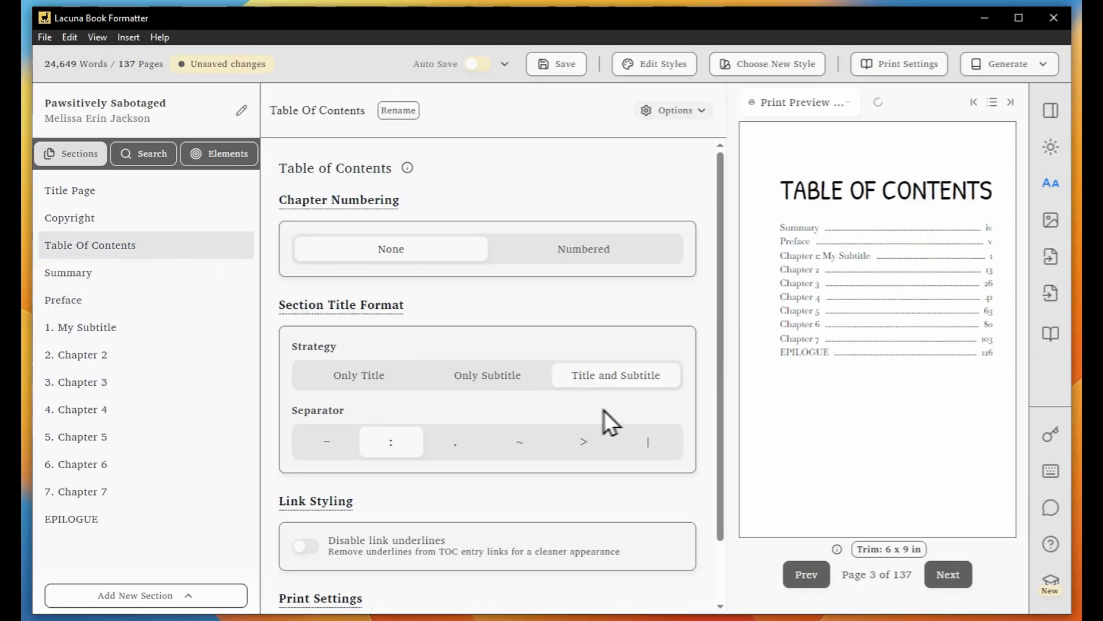
click(160, 332)
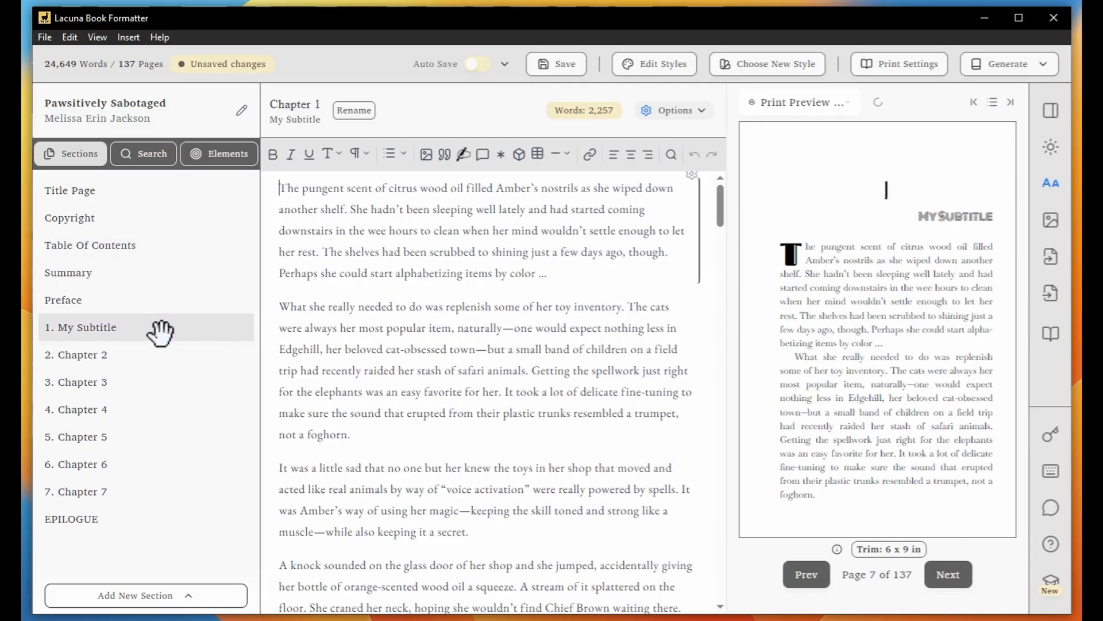
shift+click(112, 490)
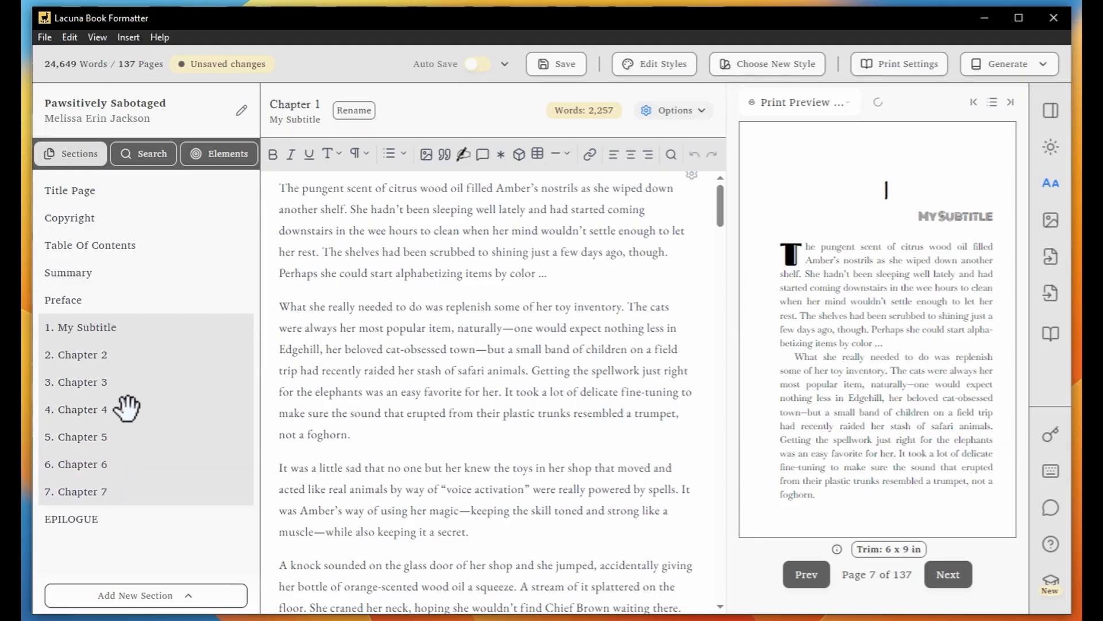
right_click(107, 355)
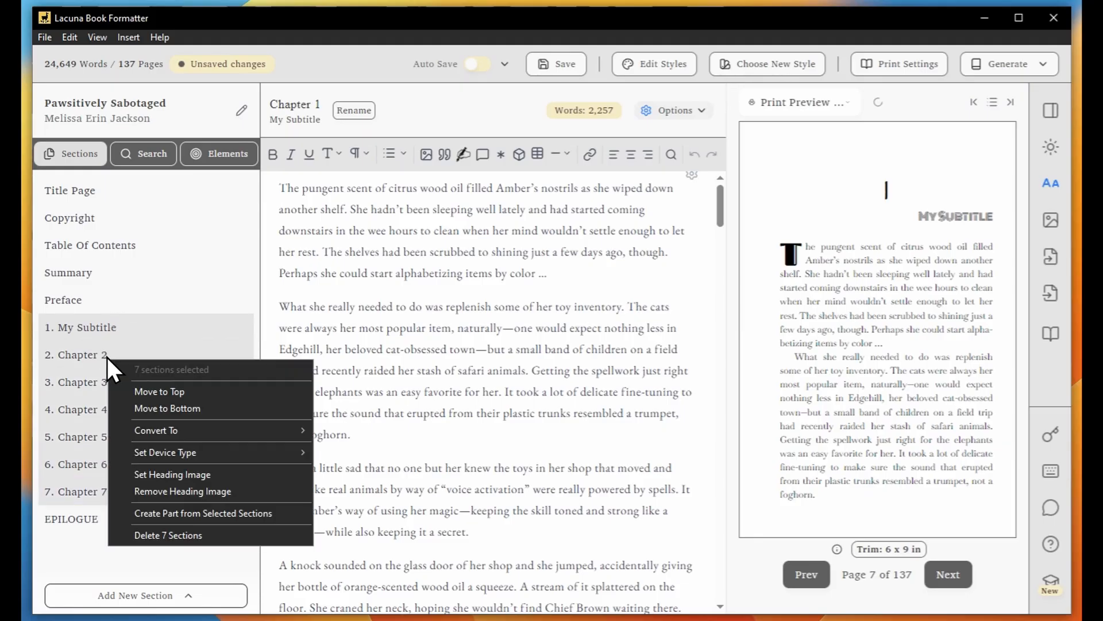
click(165, 512)
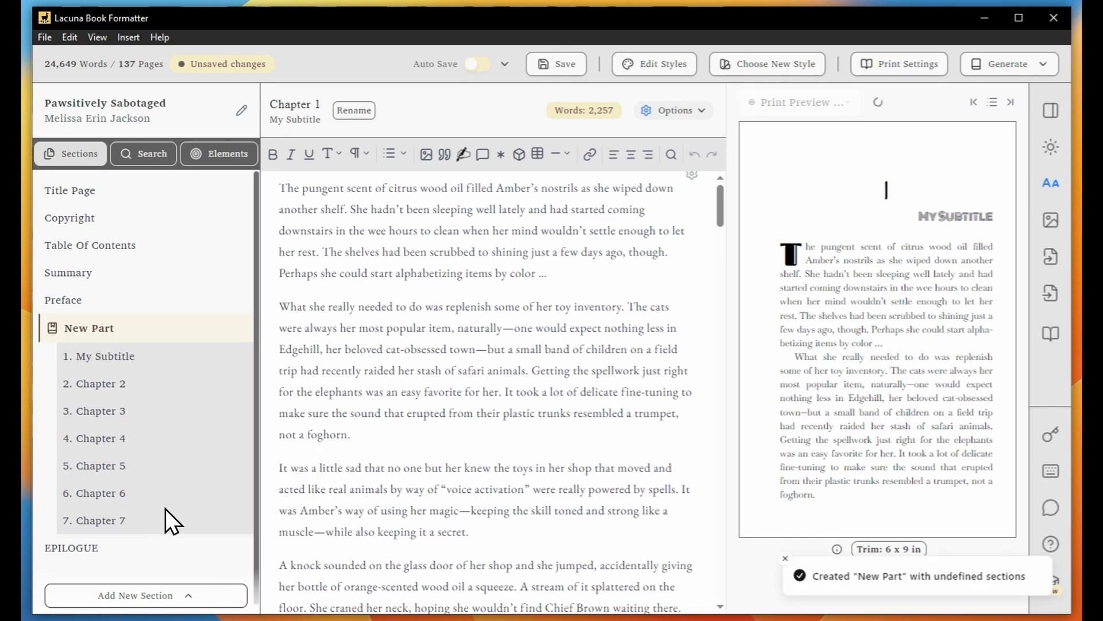
click(113, 247)
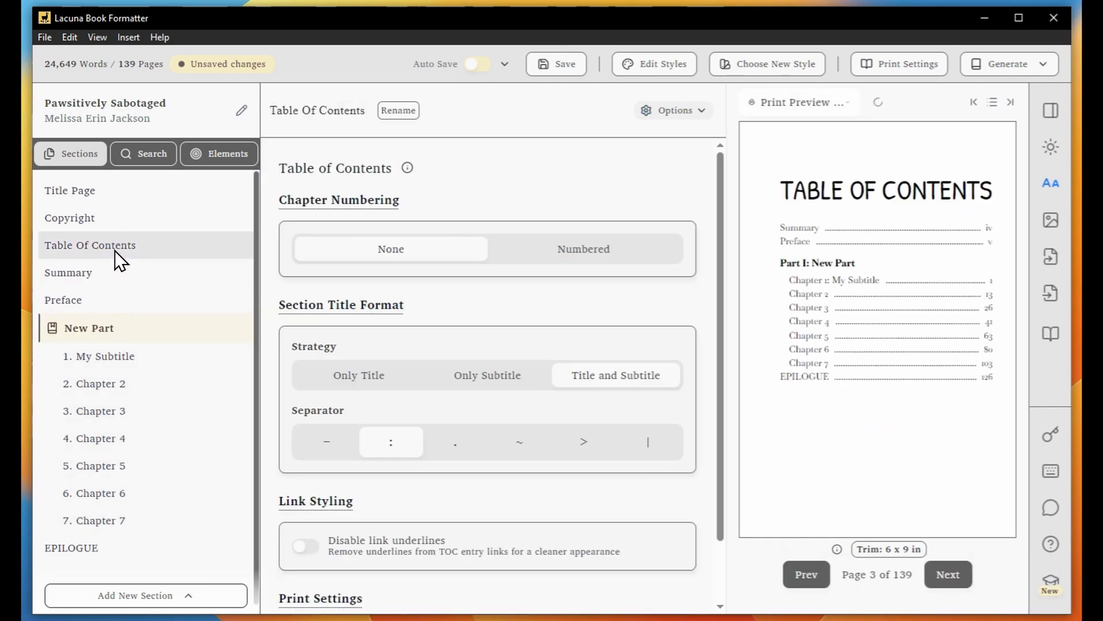